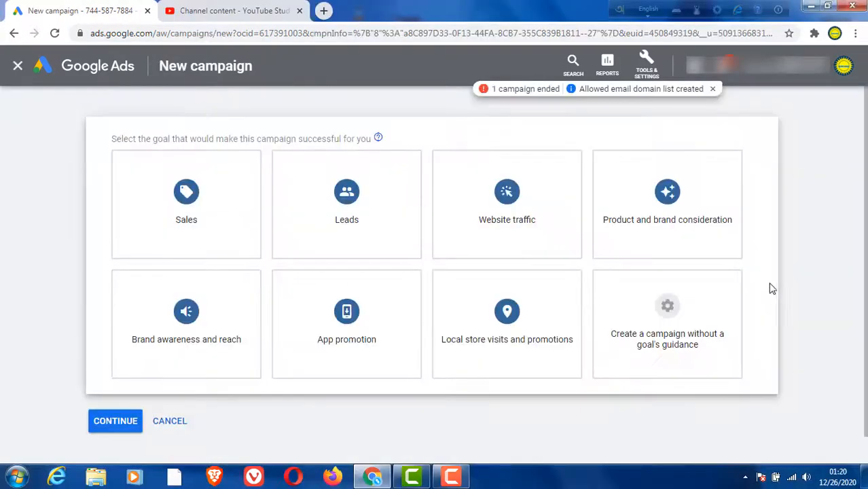
Step: Start a campaign without a goal's guidance, with campaign type Video and subtype Custom video campaign
left_click(199, 232)
left_click(190, 306)
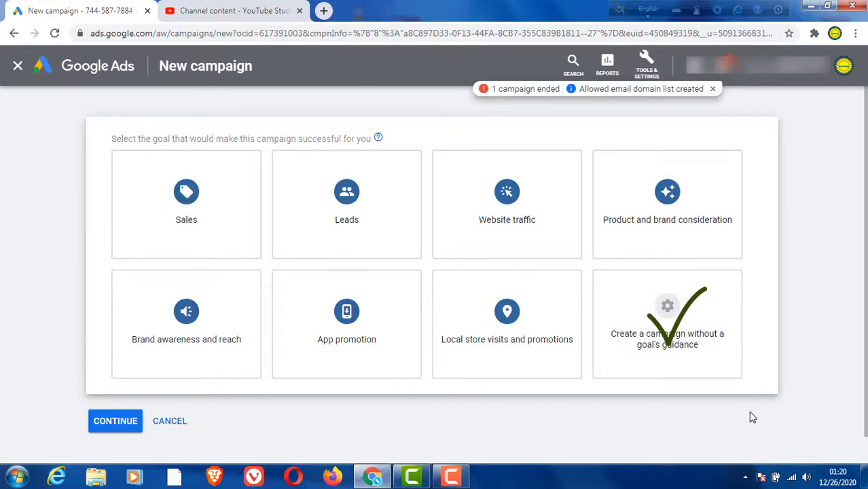
left_click(669, 325)
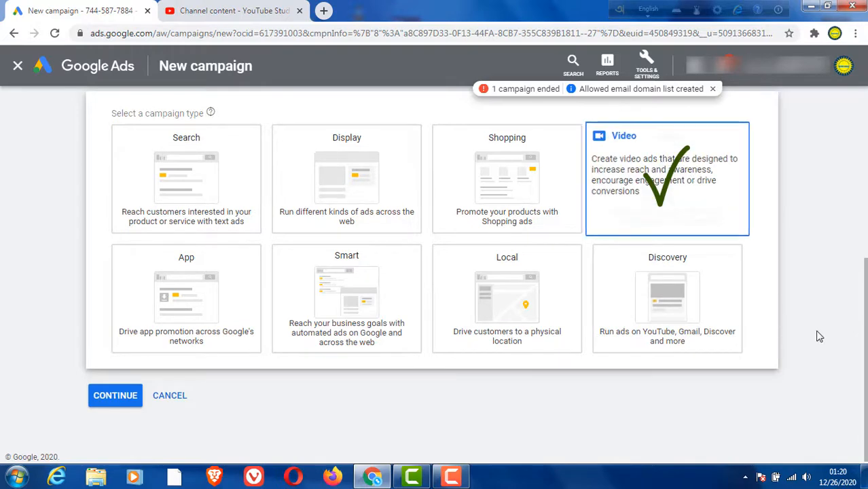
left_click(662, 184)
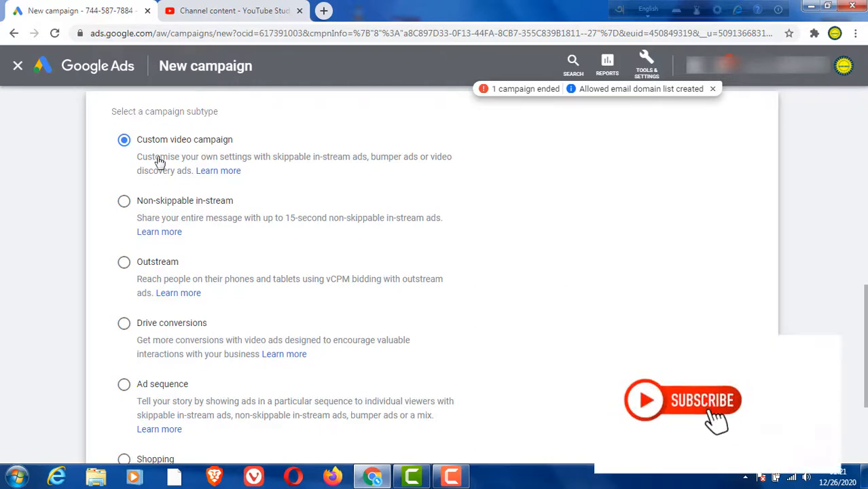
scroll(330, 254, "down", 3)
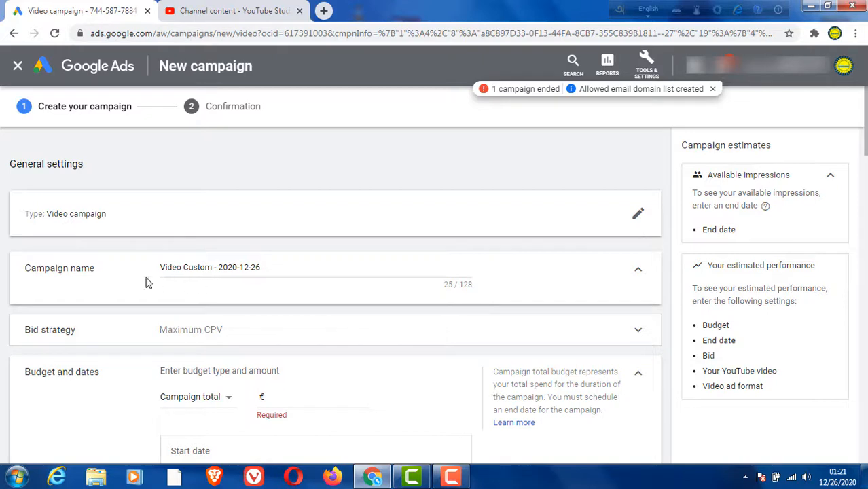
Step: Replace the default campaign name with "lost mobile back"
left_click(266, 267)
key("ctrl+a")
key("BackSpace")
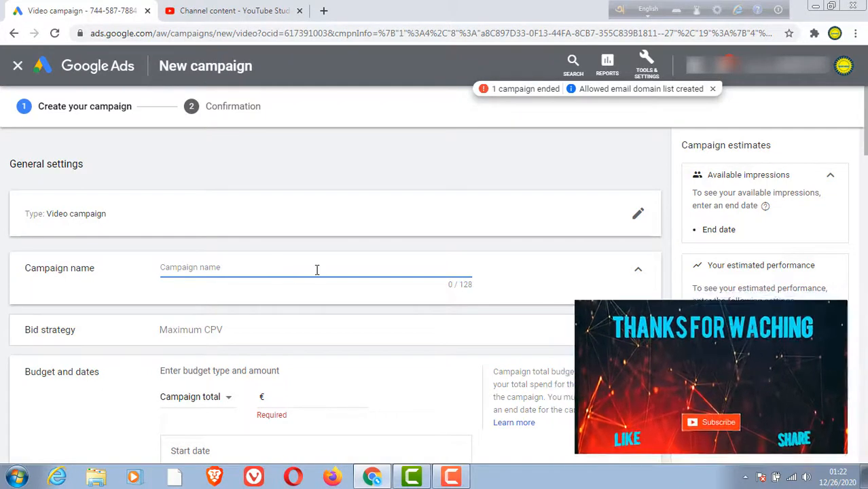
type("lost mobile back")
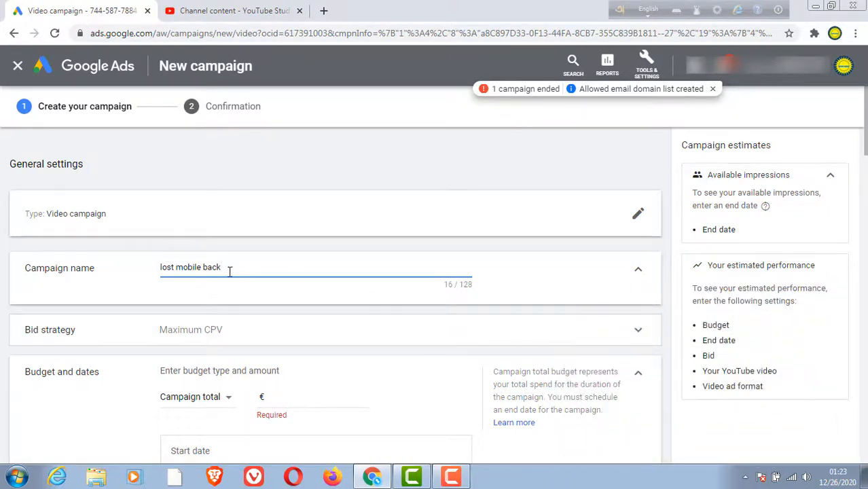
Step: Review the available bid strategies and choose Maximum CPV for the campaign
scroll(279, 311, "down", 2)
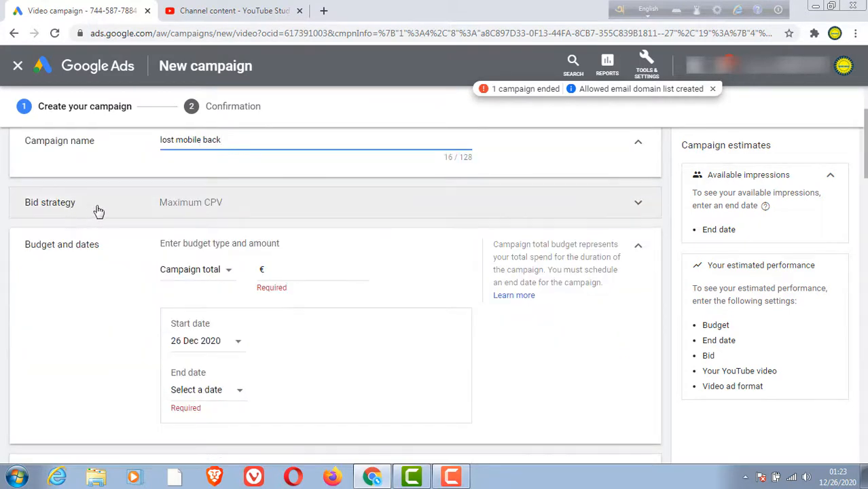
left_click(214, 203)
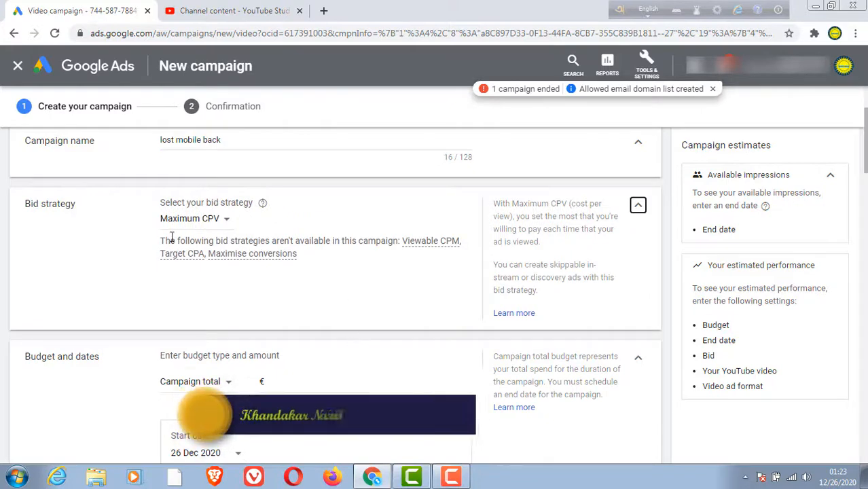
left_click(226, 221)
left_click(202, 236)
left_click(228, 225)
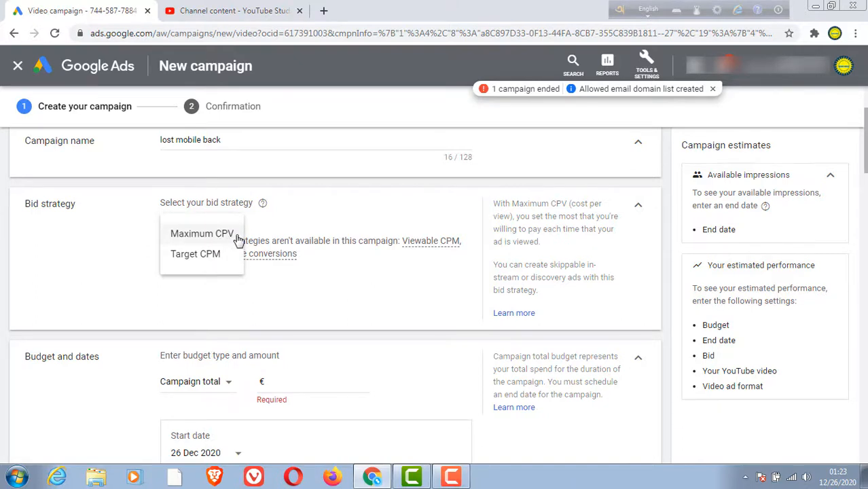
left_click(204, 234)
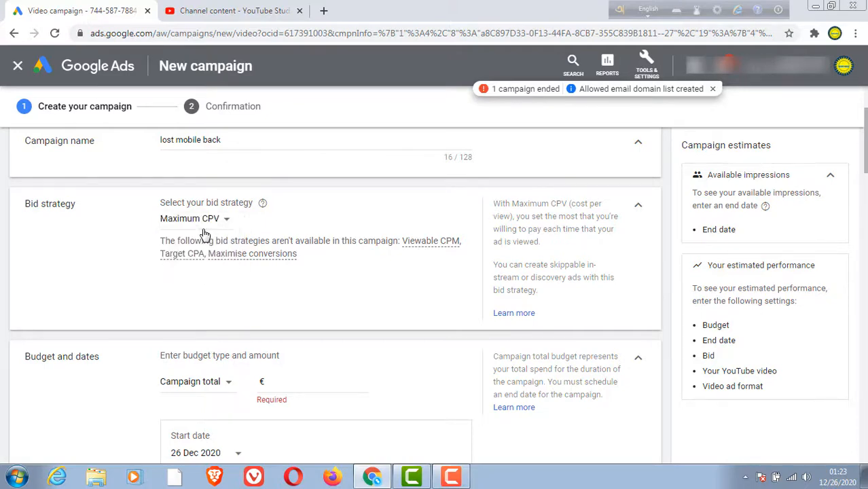
Step: Set the campaign total budget to €5.00 and the end date to 1 Jan 2021
scroll(305, 325, "down", 1)
scroll(149, 328, "down", 1)
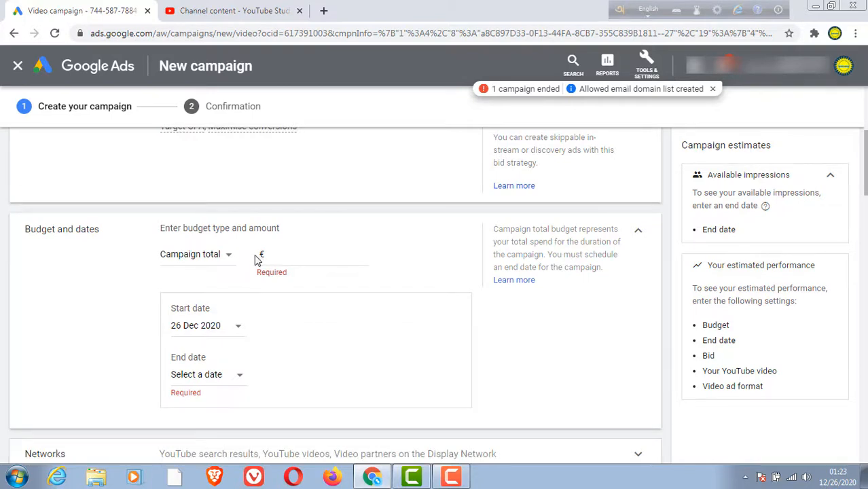
left_click(283, 254)
type("5")
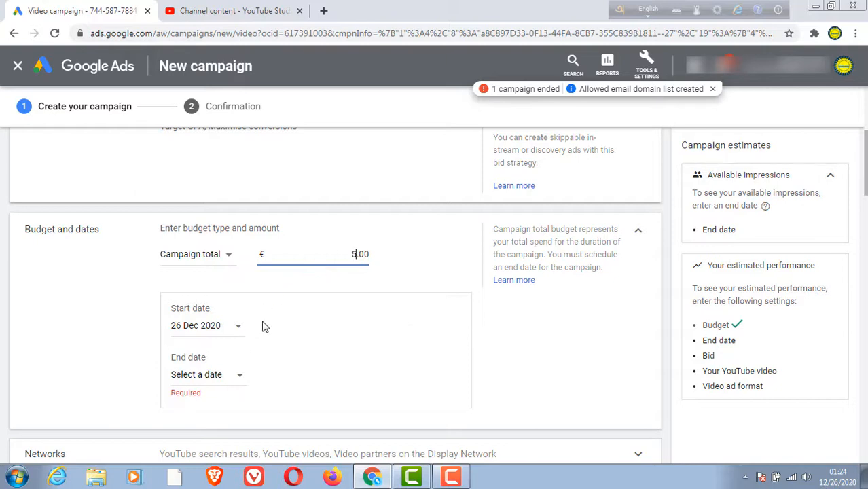
scroll(265, 309, "down", 1)
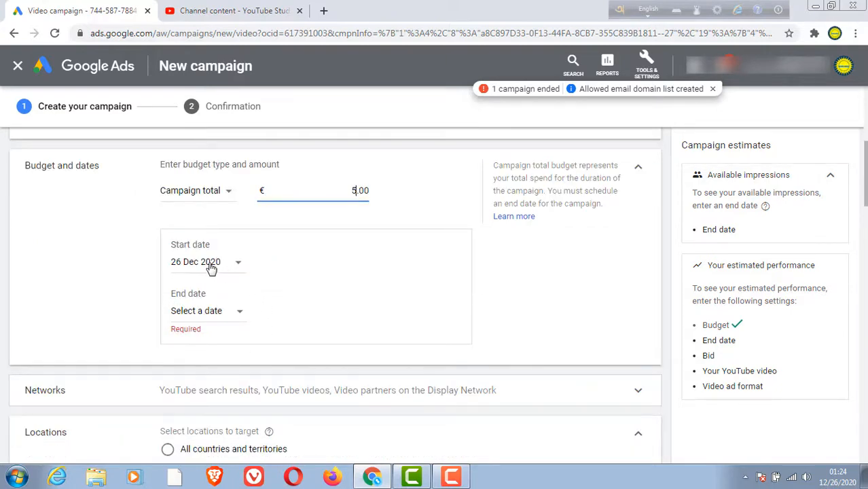
left_click(239, 314)
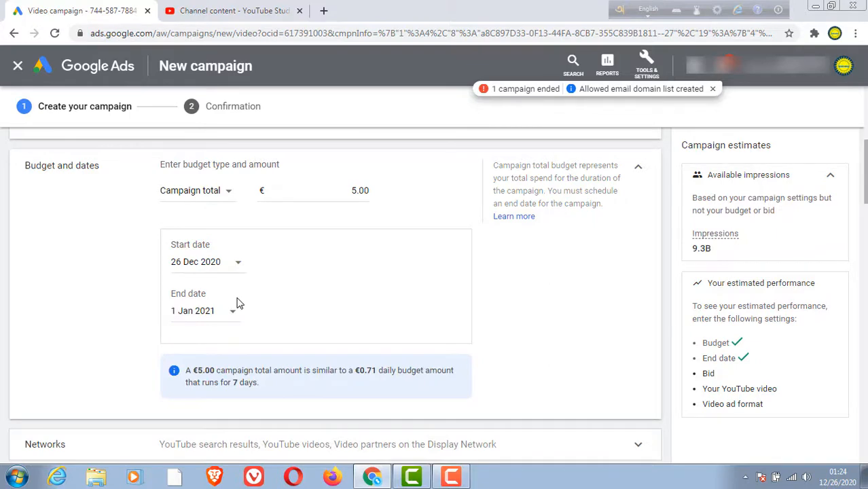
Step: Exclude video partners on the Display Network from the campaign's networks
scroll(312, 285, "down", 1)
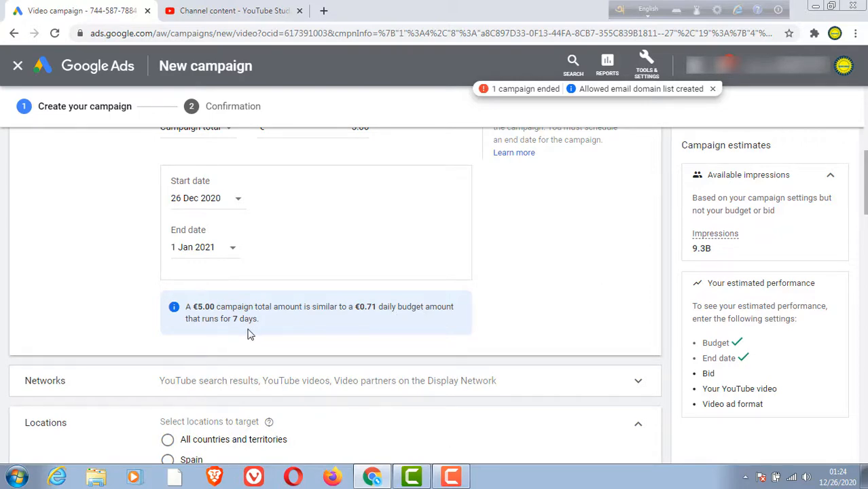
scroll(279, 292, "down", 1)
scroll(277, 281, "down", 1)
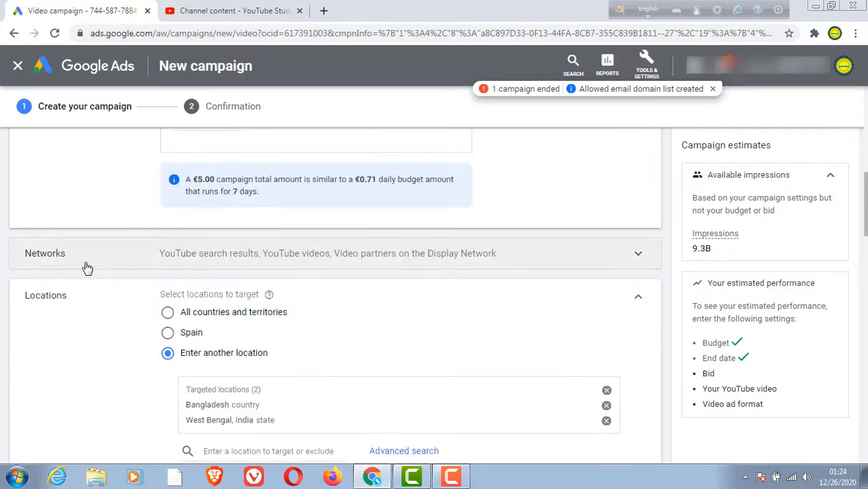
left_click(227, 254)
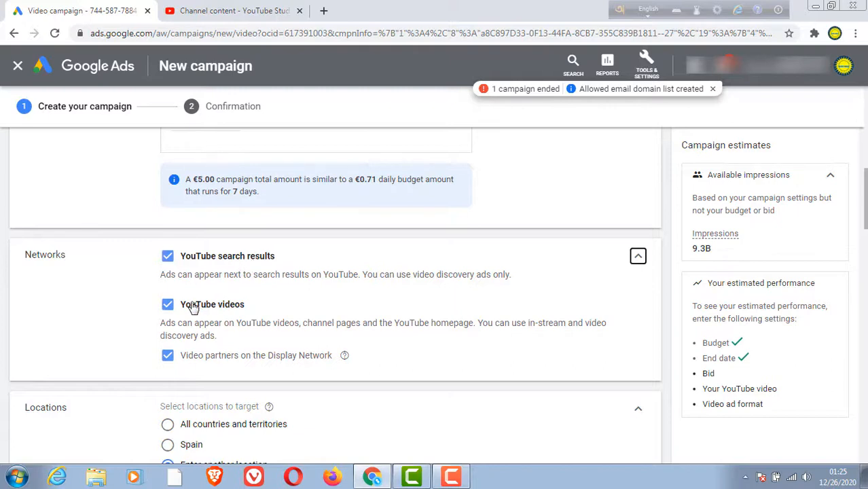
left_click(167, 360)
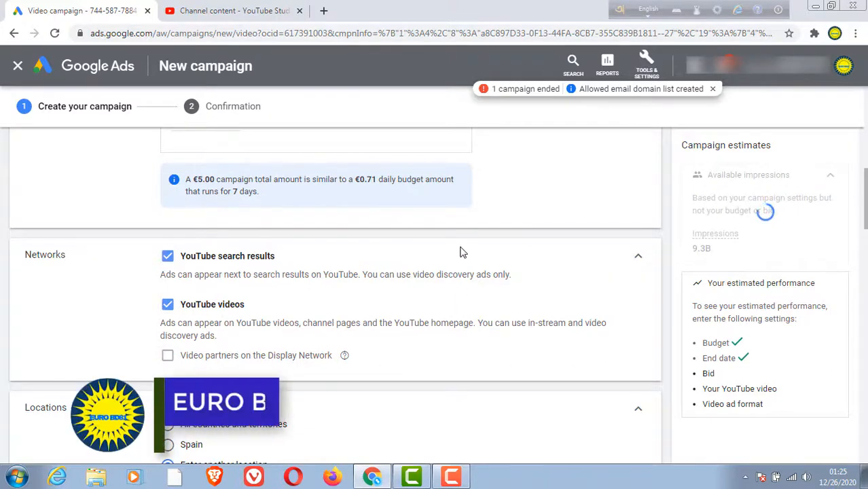
Step: Add London, England, United Kingdom to the campaign's targeted locations
scroll(462, 316, "down", 1)
scroll(462, 316, "down", 2)
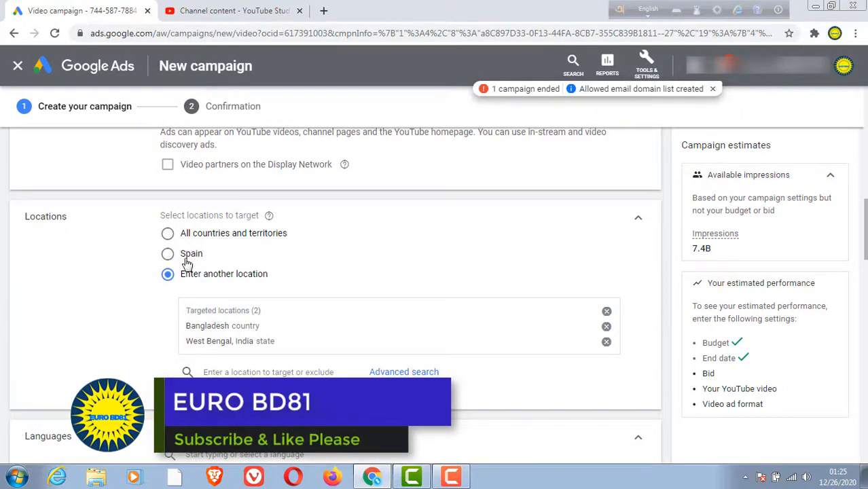
left_click(169, 275)
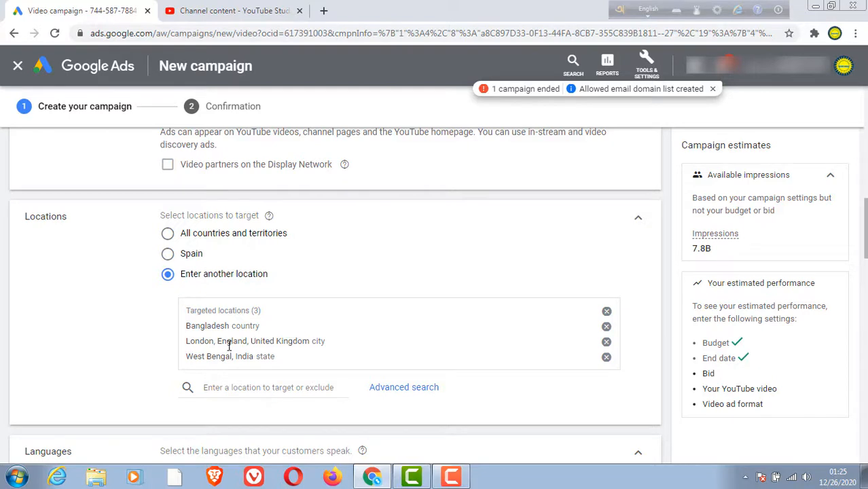
Step: Check the available languages and remove Hindi from the campaign's target languages
scroll(231, 345, "down", 1)
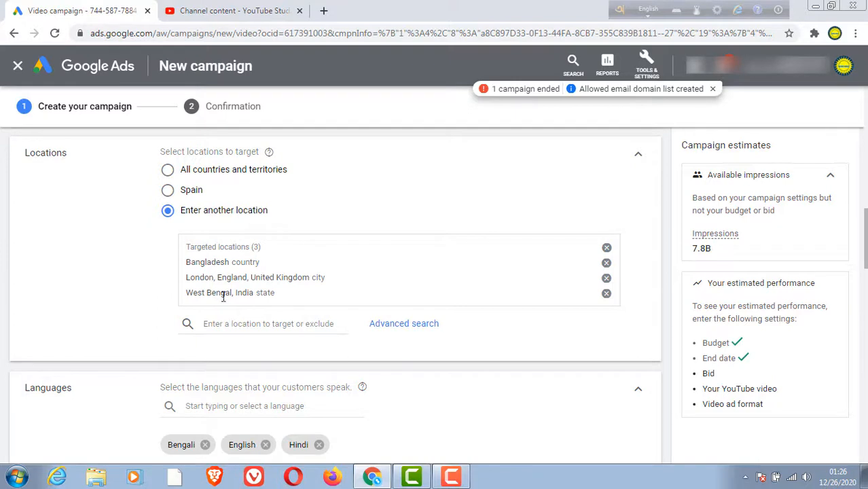
scroll(223, 297, "down", 2)
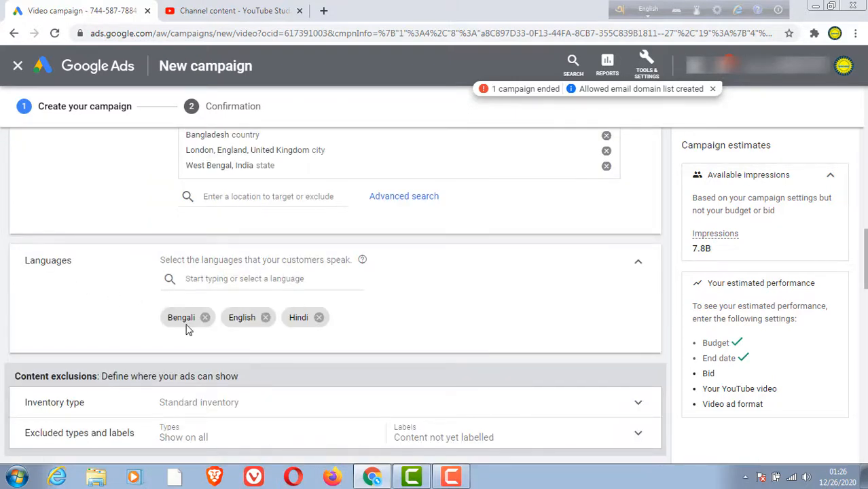
left_click(268, 279)
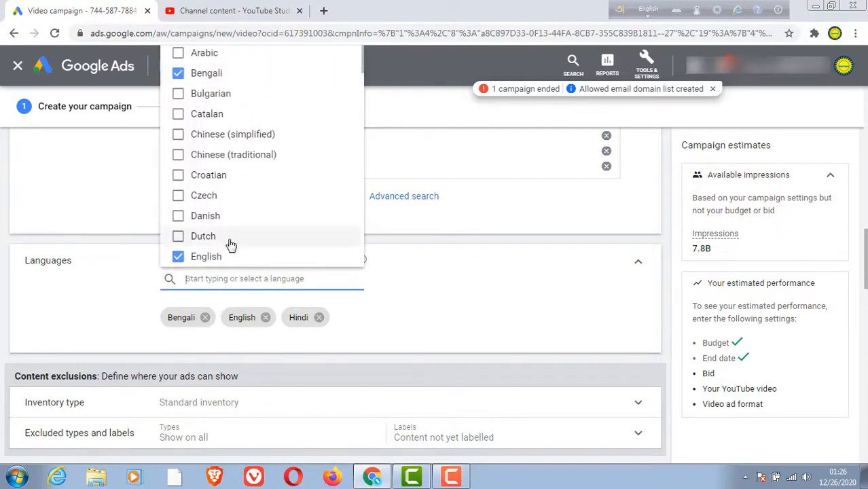
left_click(516, 305)
scroll(332, 341, "down", 1)
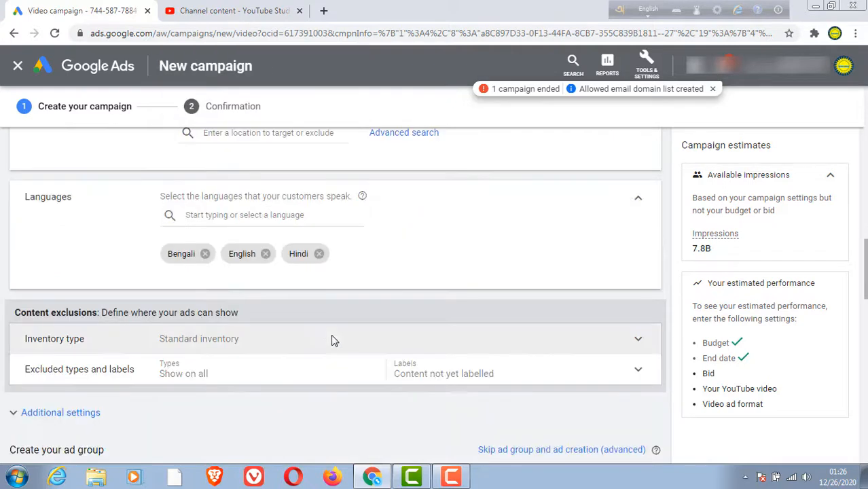
left_click(319, 254)
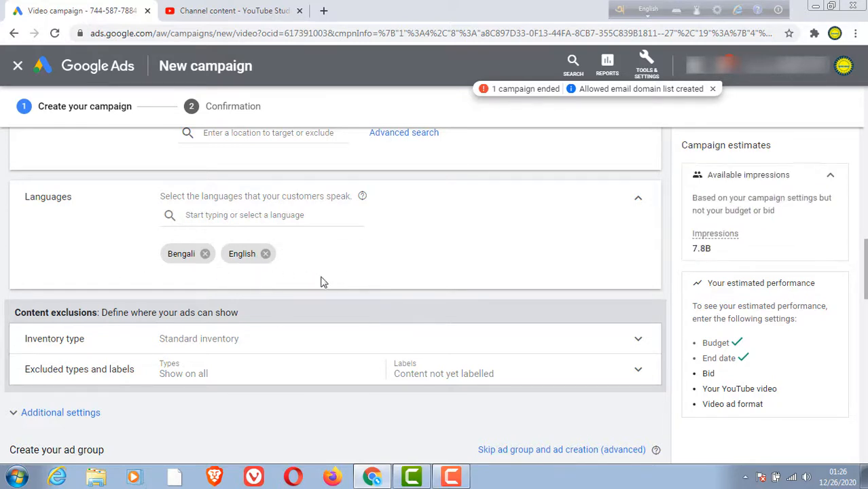
Step: Set the campaign's inventory type to Expanded inventory
scroll(323, 282, "down", 1)
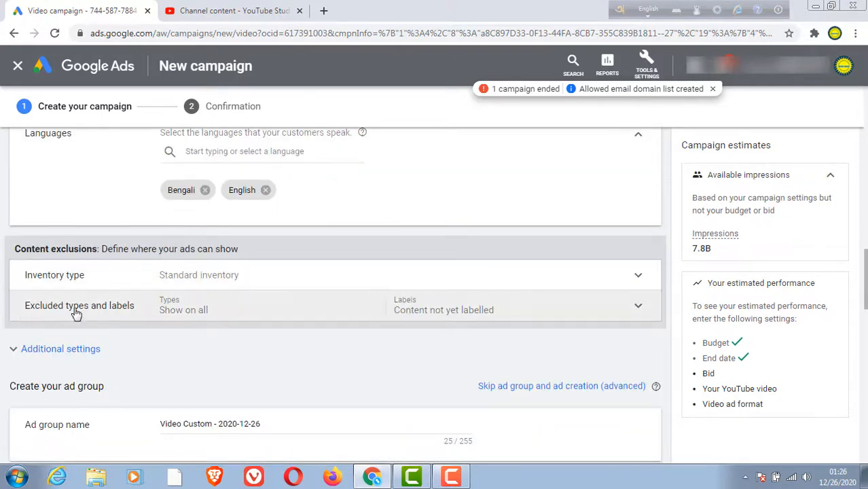
scroll(69, 292, "down", 1)
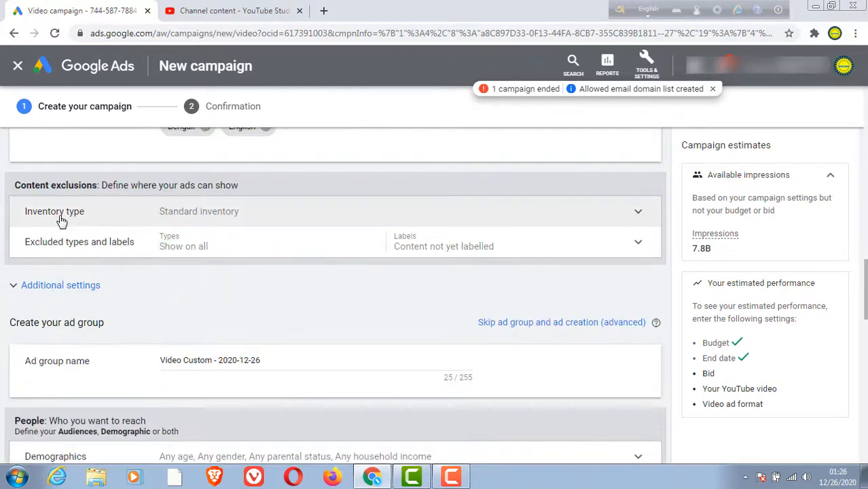
left_click(190, 213)
scroll(413, 319, "down", 1)
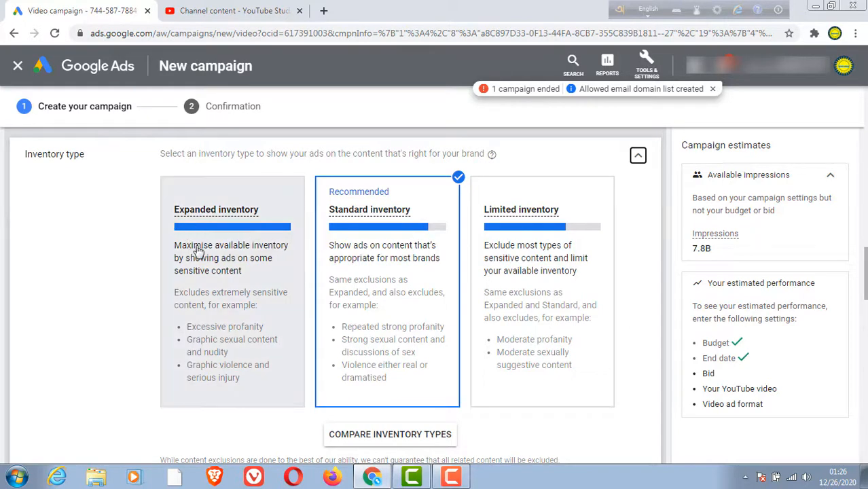
left_click(208, 220)
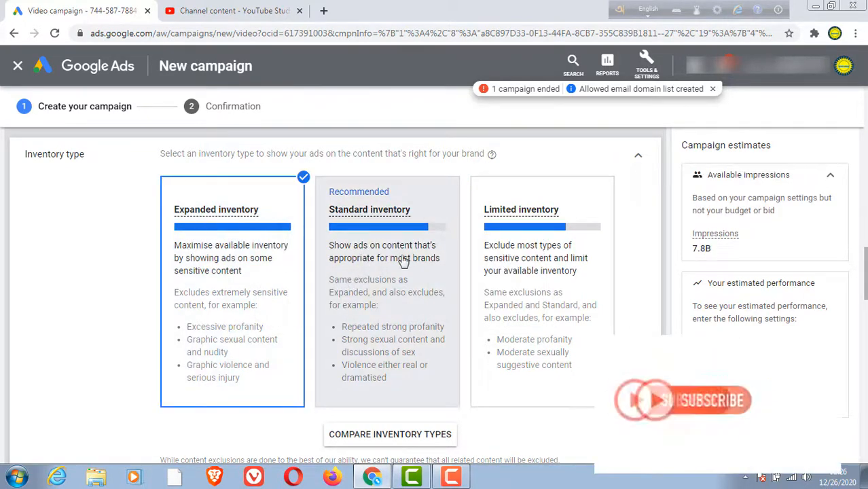
Step: Exclude embedded YouTube videos and live streaming videos, and stop excluding content not yet labelled
scroll(397, 265, "down", 3)
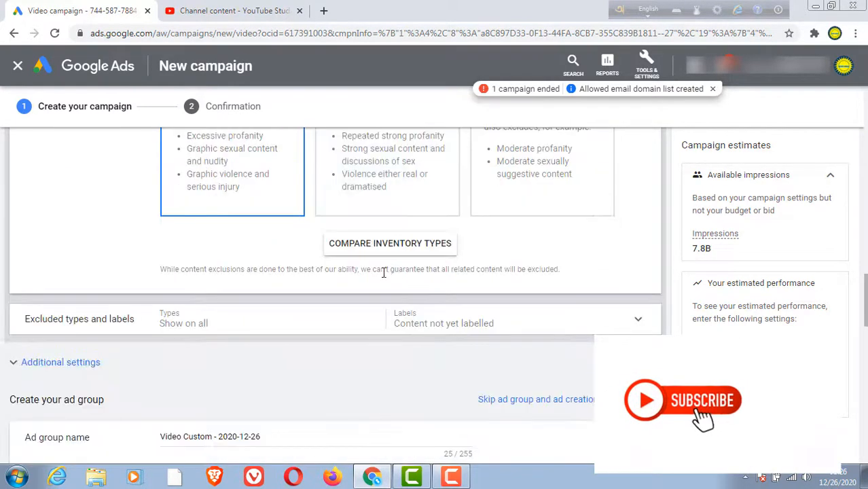
left_click(170, 324)
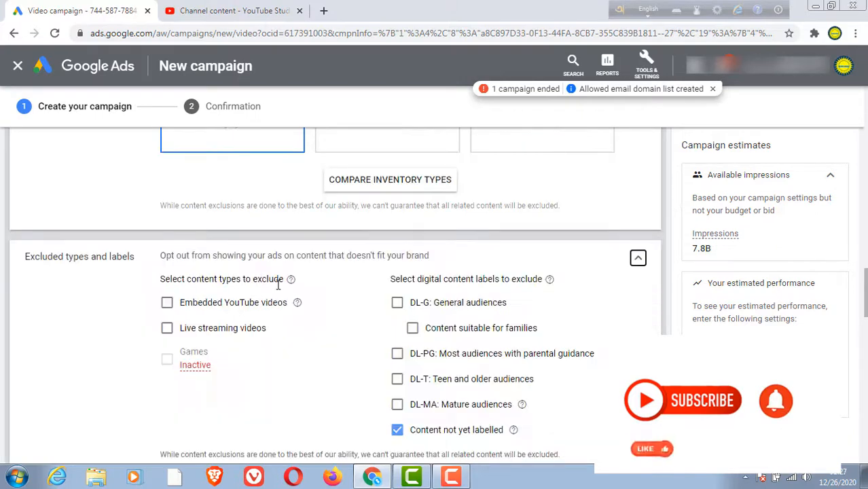
left_click(167, 303)
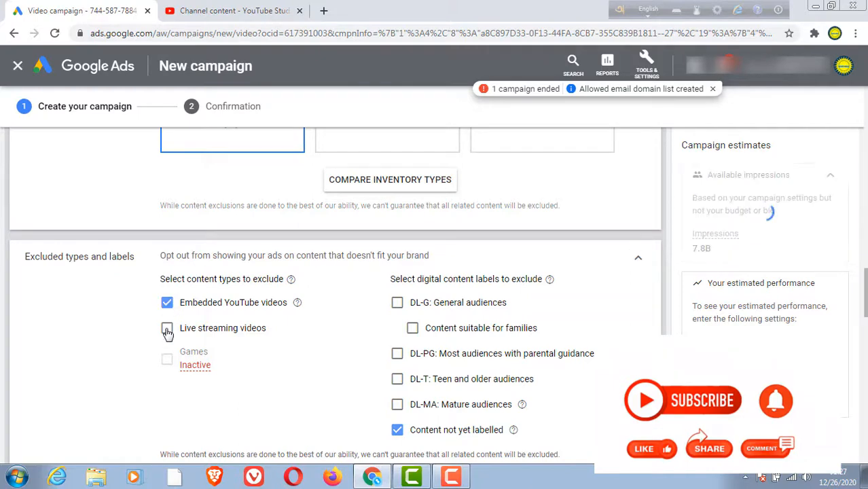
left_click(167, 328)
scroll(417, 349, "down", 1)
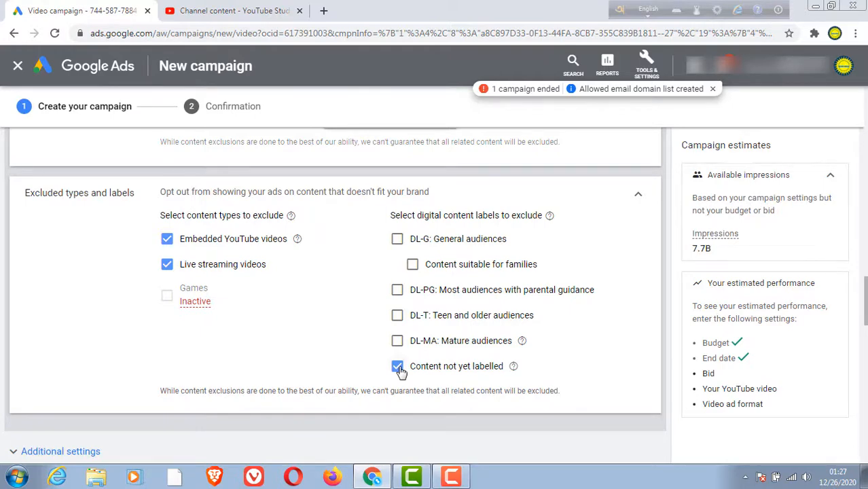
left_click(398, 368)
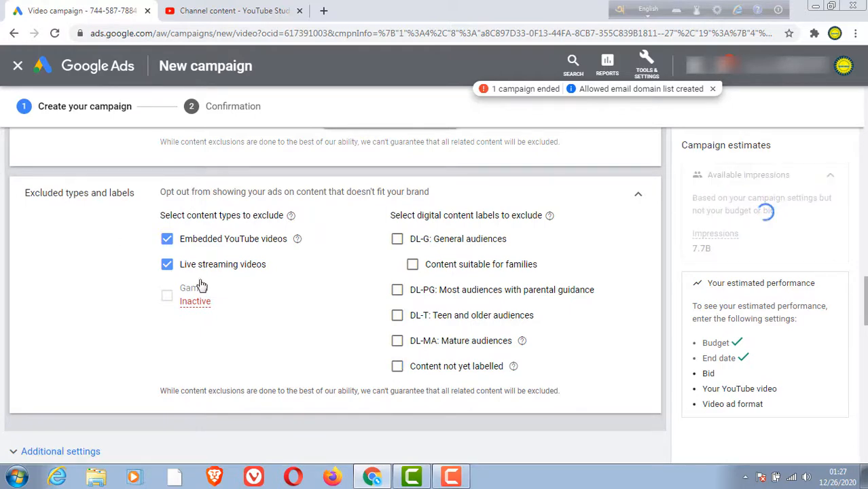
scroll(201, 286, "down", 1)
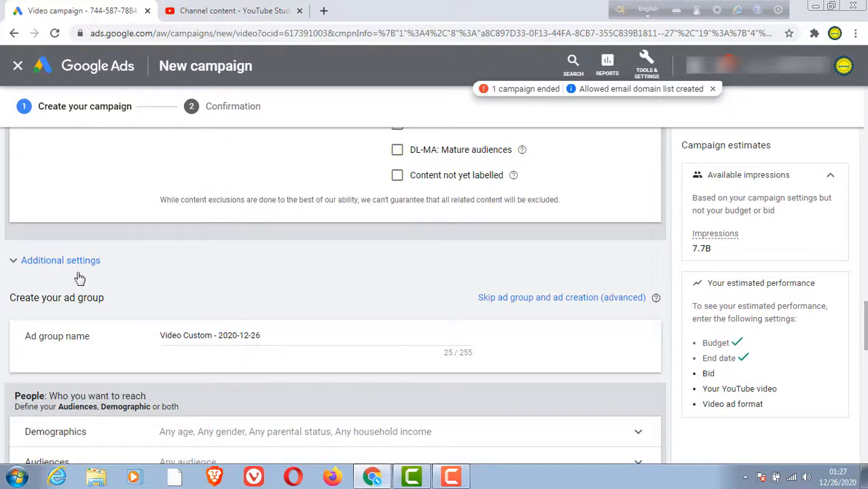
Step: Set specific device targeting for the campaign and exclude TV screens, computers and tablets, leaving only mobile phones
left_click(128, 265)
scroll(203, 275, "down", 1)
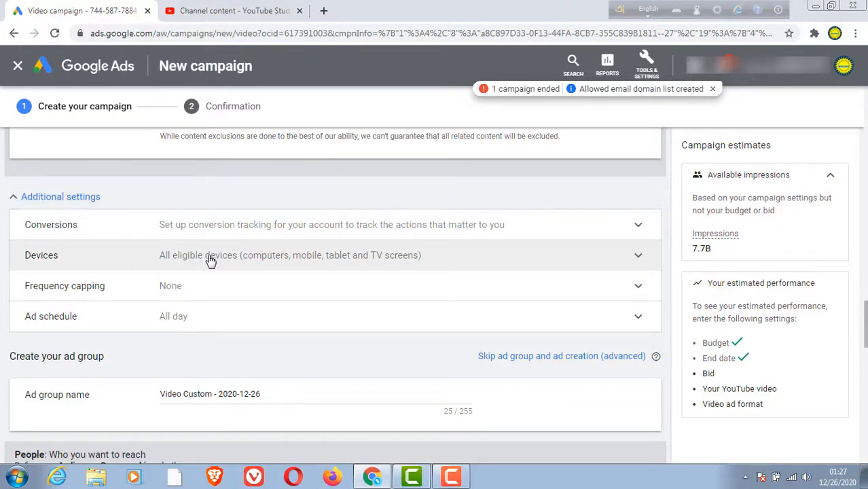
left_click(210, 259)
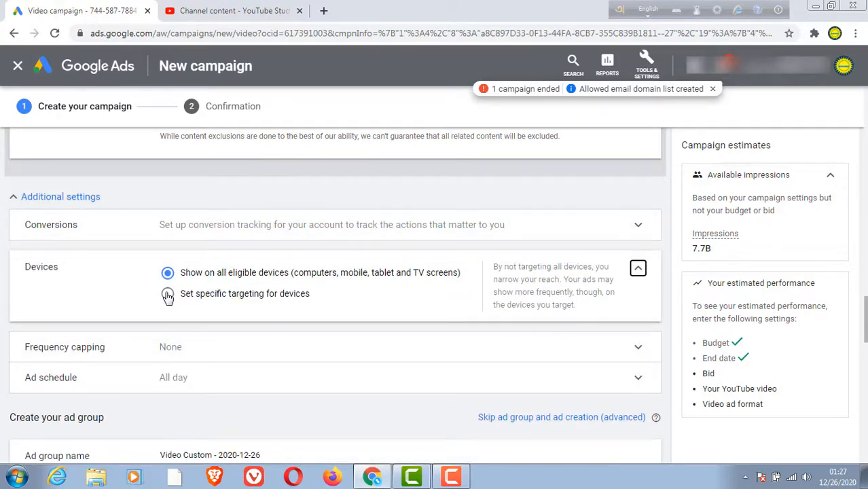
left_click(168, 295)
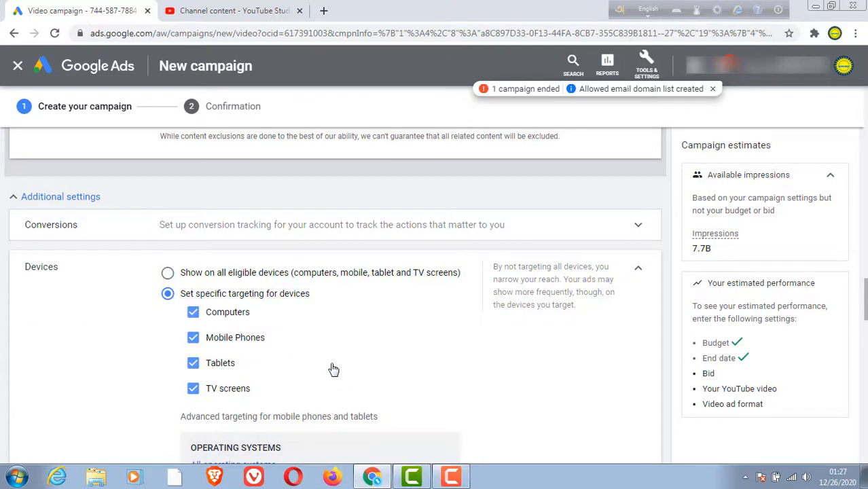
scroll(333, 369, "down", 1)
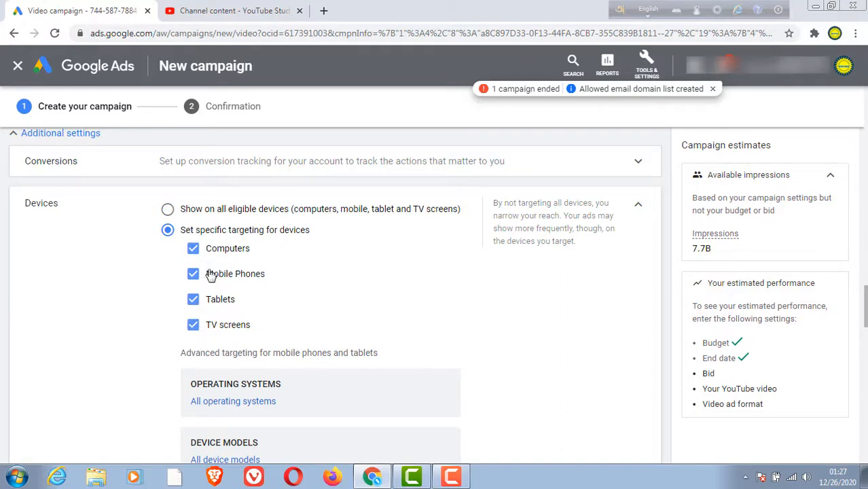
left_click(194, 325)
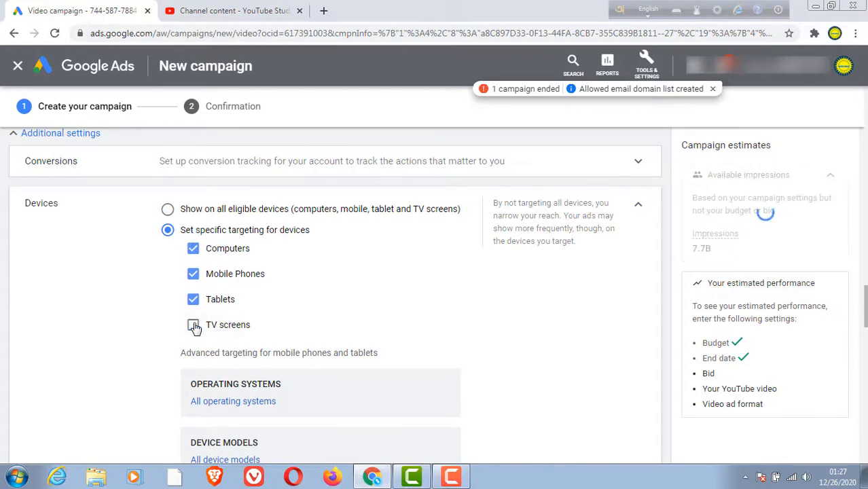
left_click(193, 250)
left_click(193, 300)
Step: Cap the campaign's view frequency at 1 view per week for the same user
scroll(286, 270, "down", 1)
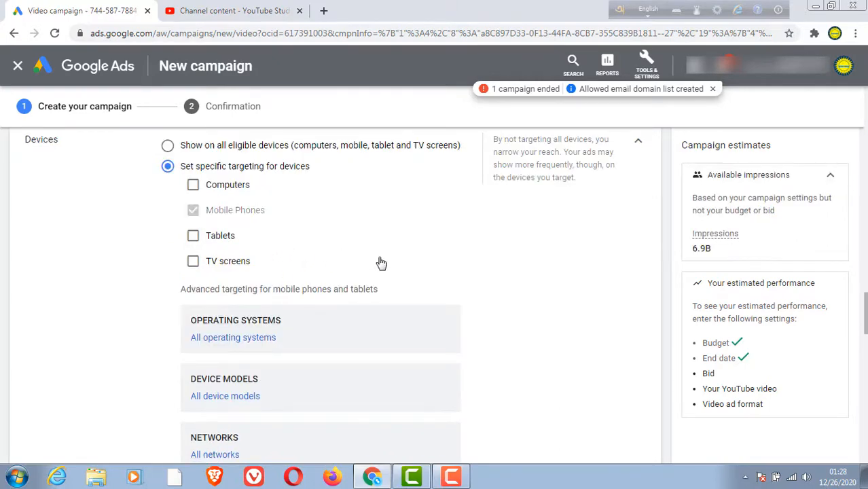
scroll(379, 265, "down", 2)
scroll(380, 270, "down", 2)
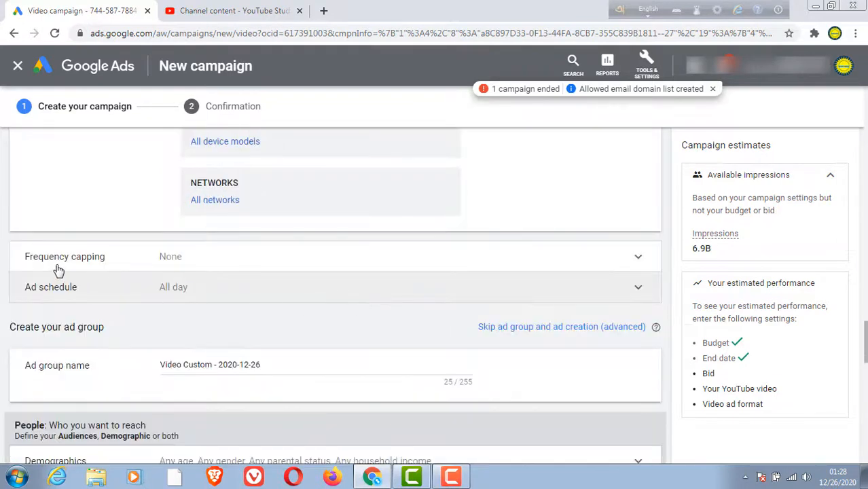
left_click(182, 265)
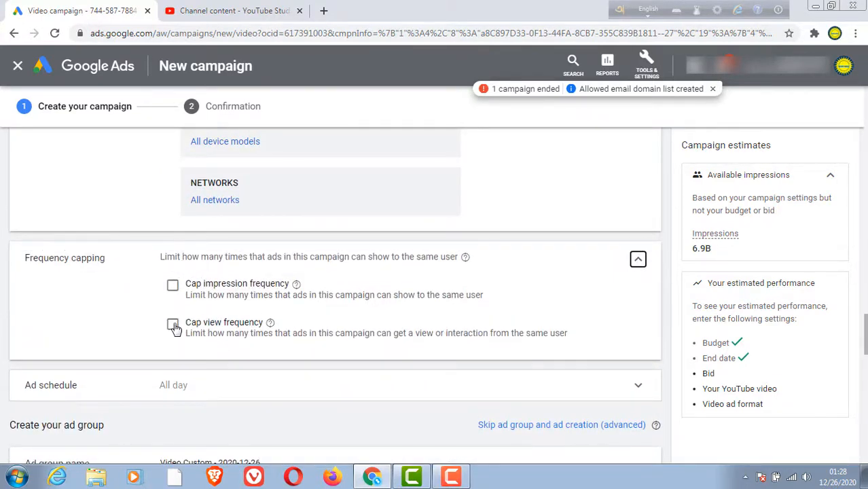
left_click(172, 326)
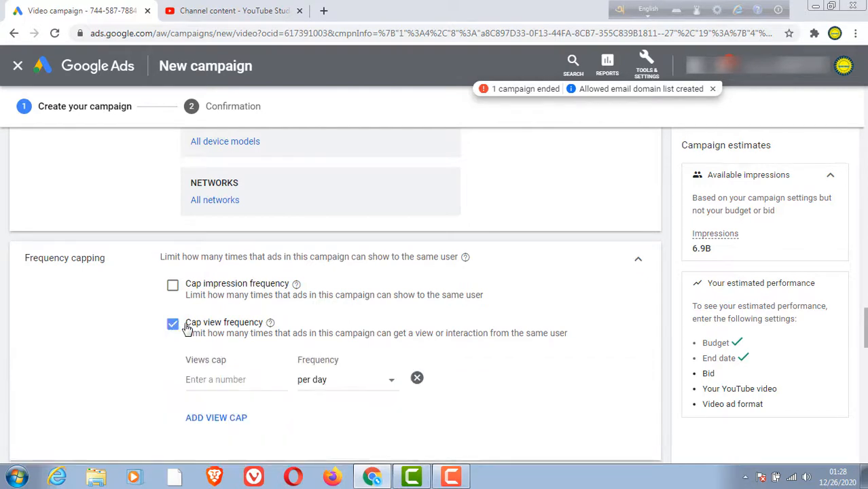
scroll(347, 380, "down", 1)
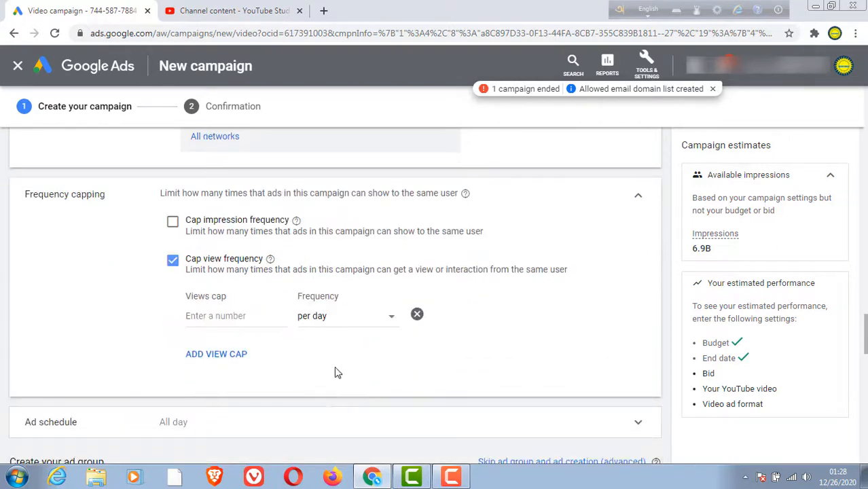
left_click(209, 316)
type("1")
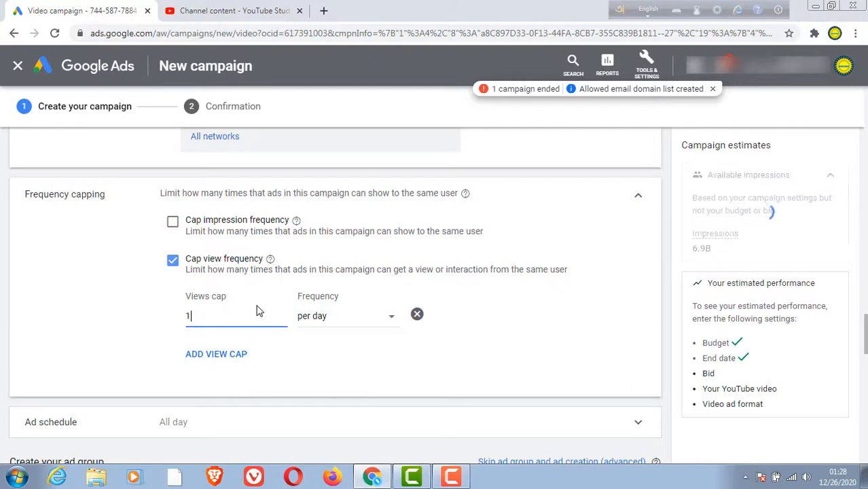
left_click(390, 317)
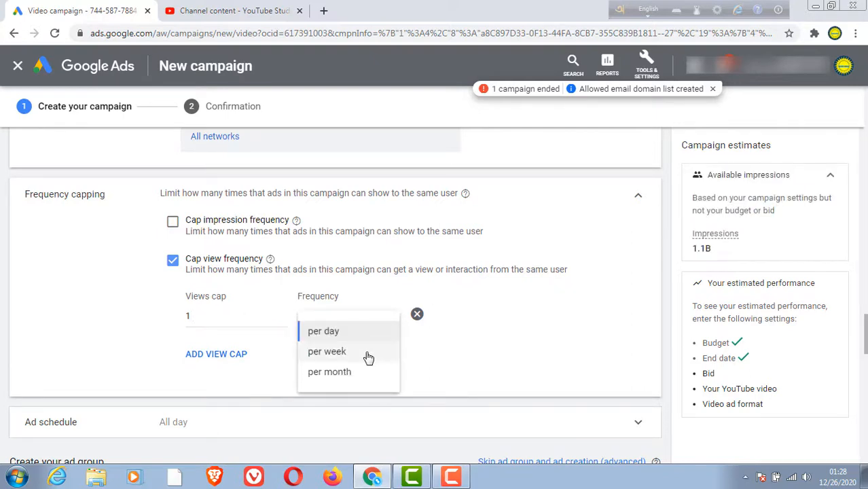
left_click(326, 352)
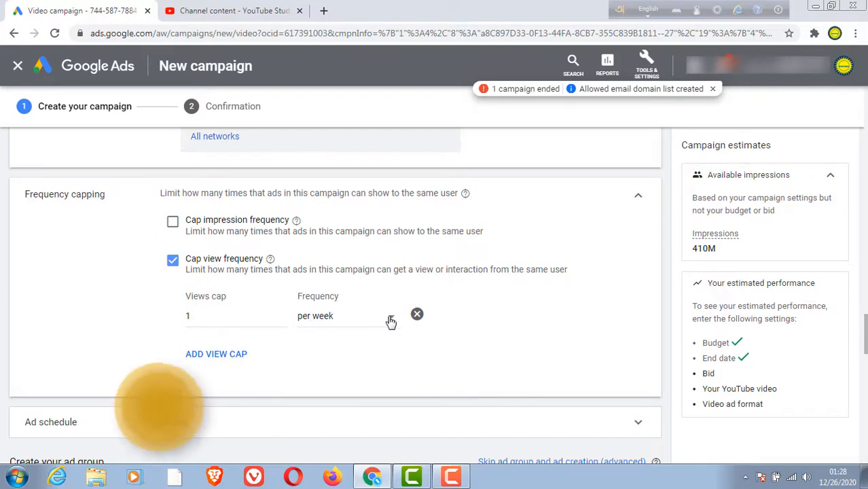
Step: Open the campaign's ad schedule settings and review the days and hours
scroll(374, 339, "down", 1)
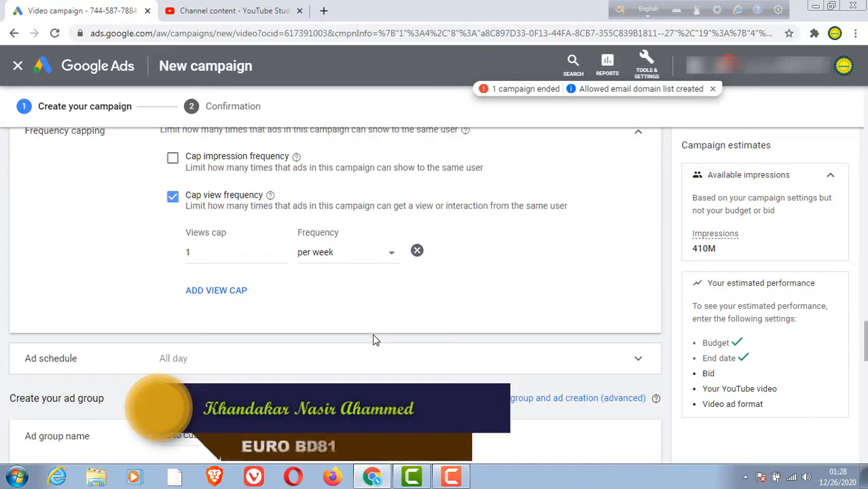
scroll(373, 339, "down", 1)
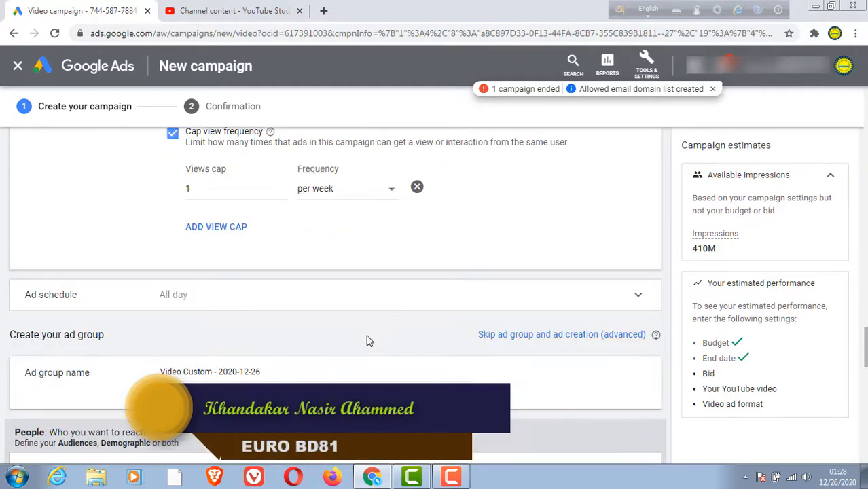
scroll(368, 339, "down", 1)
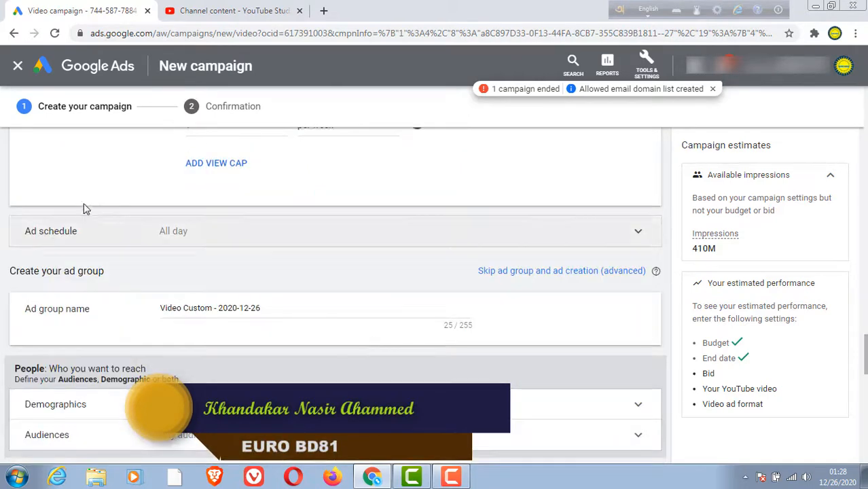
left_click(173, 232)
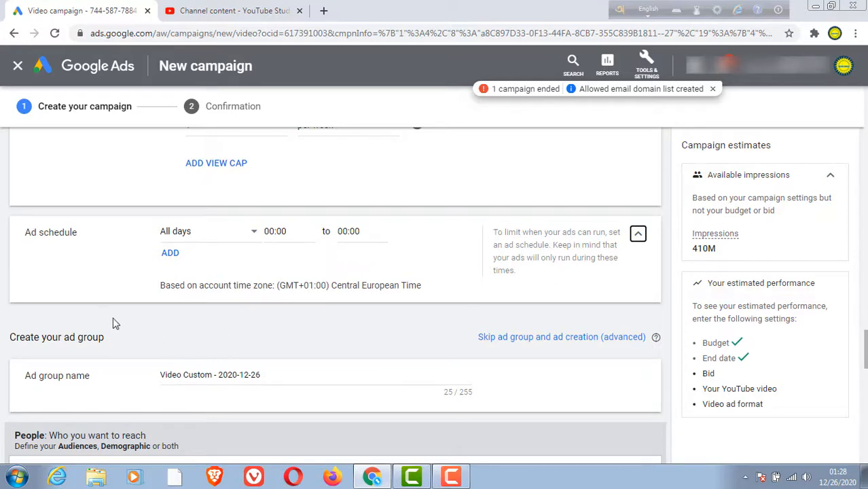
Step: Replace the ad group name with the copied text "lost mobile back"
scroll(262, 331, "down", 1)
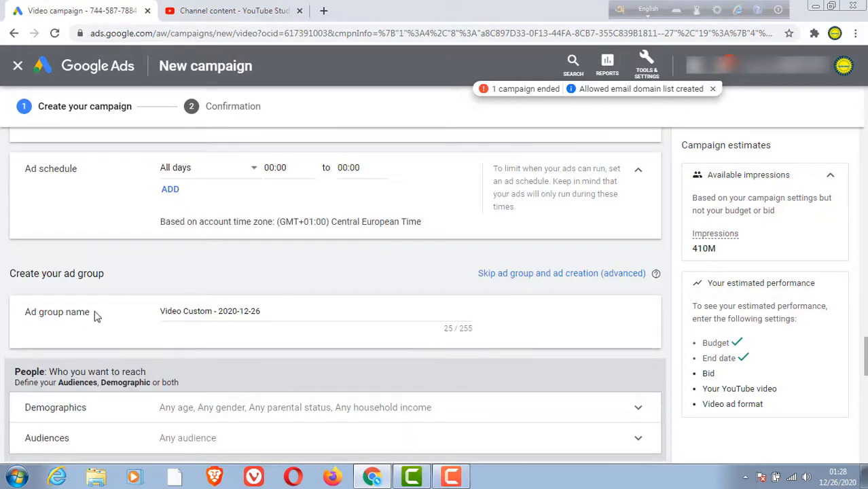
left_click(242, 310)
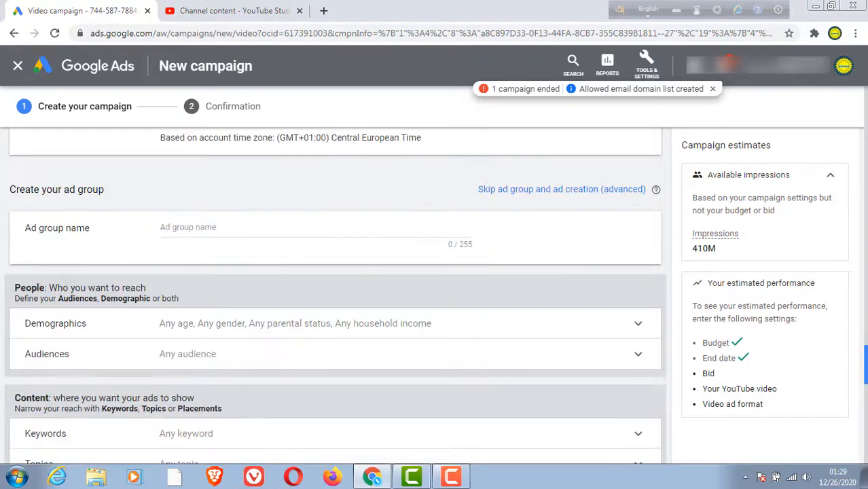
right_click(202, 229)
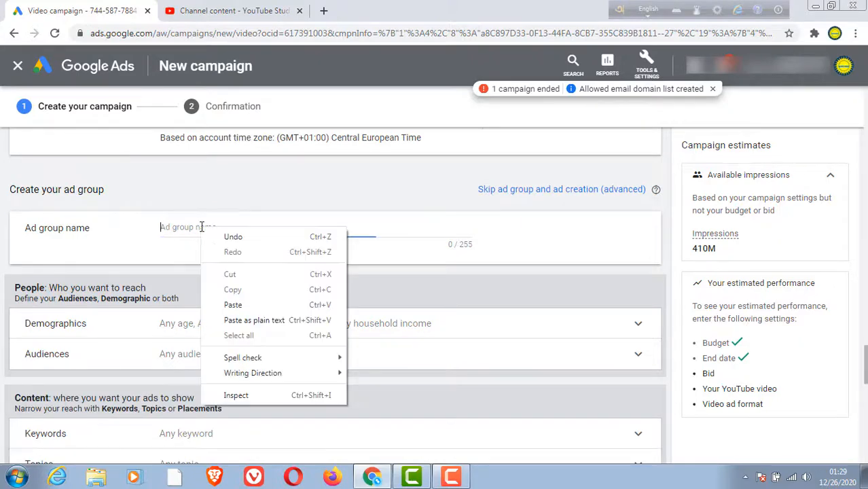
left_click(247, 305)
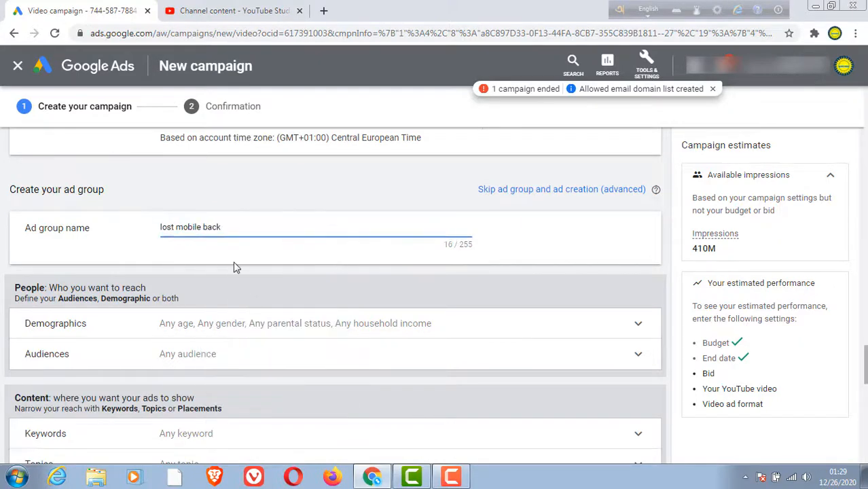
Step: Exclude unknown gender and the age groups 45 - 54, 55 - 64, 65+ and Unknown from the ad group's demographic targeting
scroll(221, 302, "down", 1)
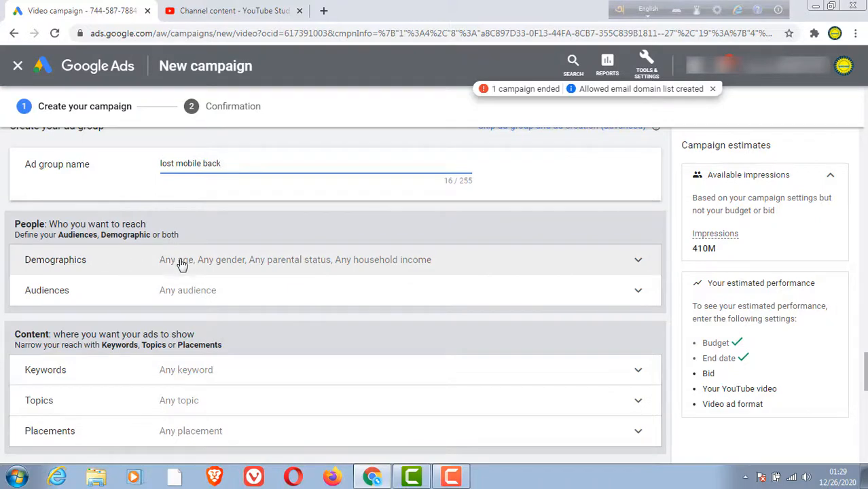
left_click(206, 264)
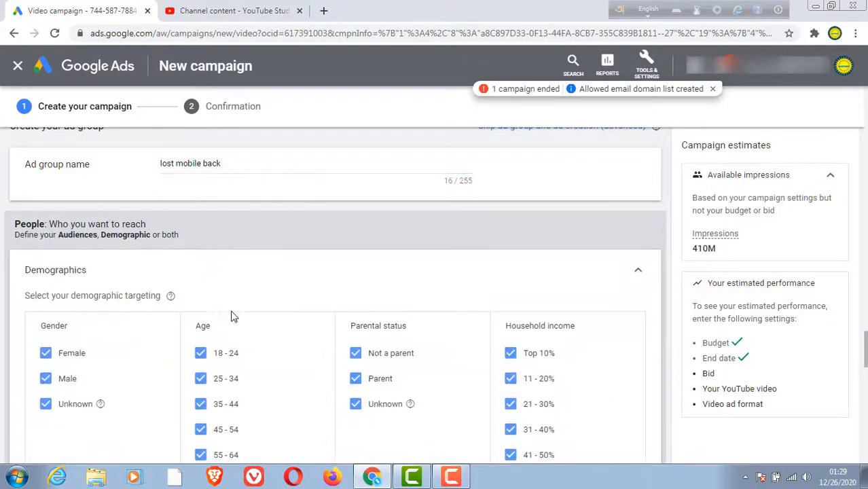
scroll(226, 367, "down", 1)
scroll(245, 278, "down", 1)
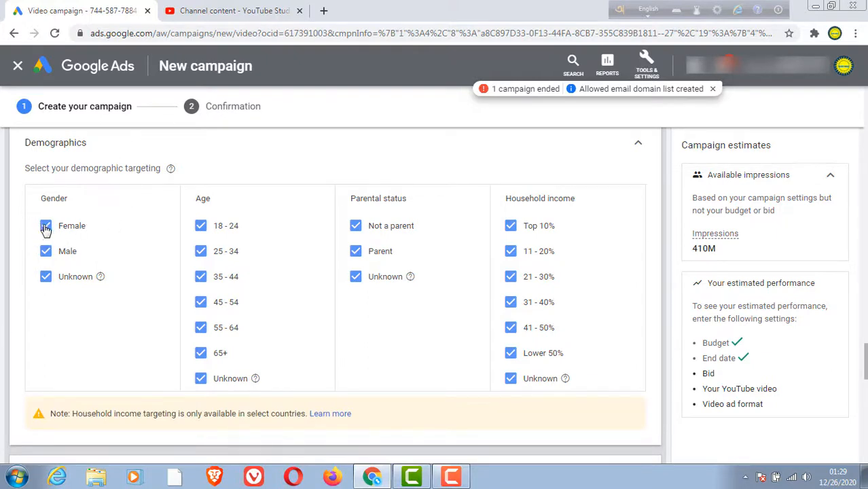
left_click(44, 278)
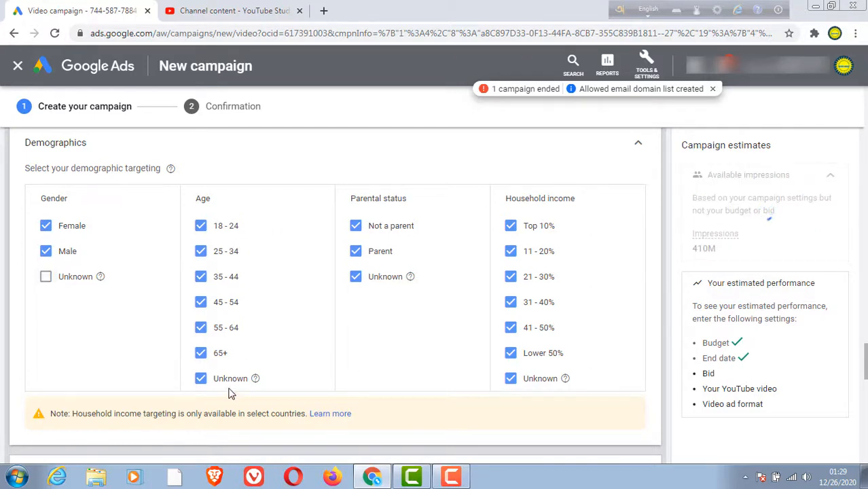
left_click(200, 379)
left_click(201, 354)
left_click(200, 328)
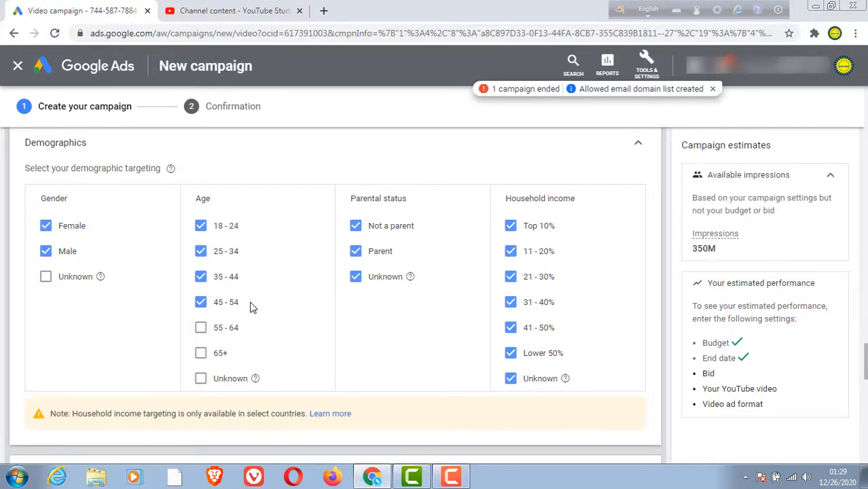
left_click(200, 305)
Step: Browse the suggested audiences and add Social Media Enthusiasts to the ad group's targeting
scroll(438, 331, "down", 1)
scroll(155, 275, "down", 2)
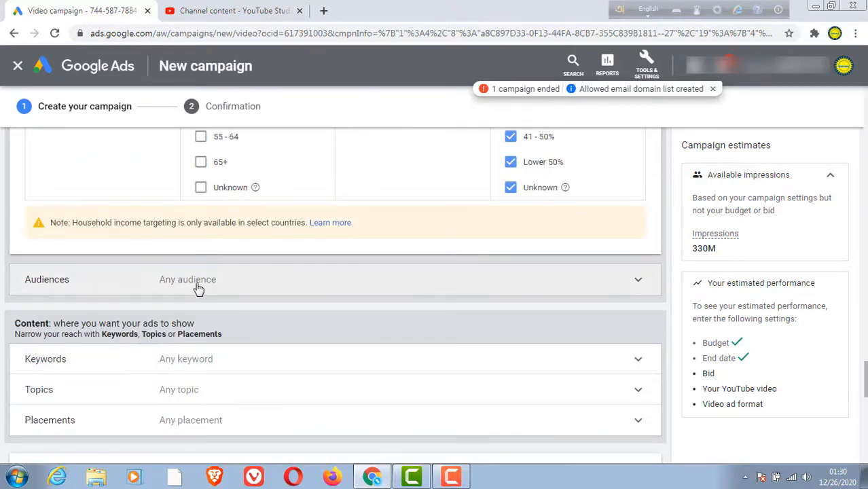
left_click(202, 284)
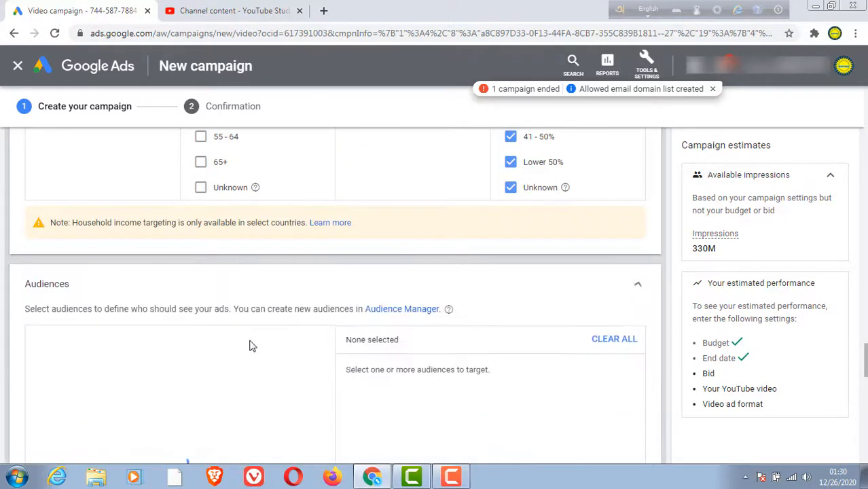
scroll(267, 347, "down", 3)
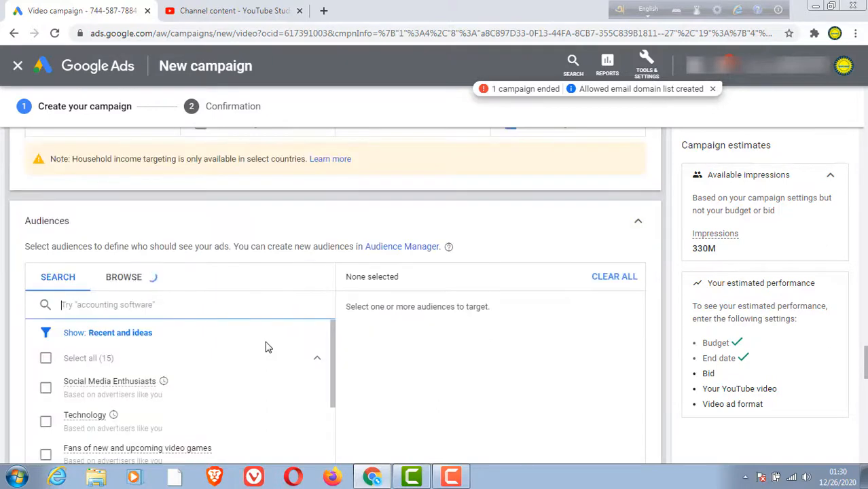
scroll(281, 374, "down", 2)
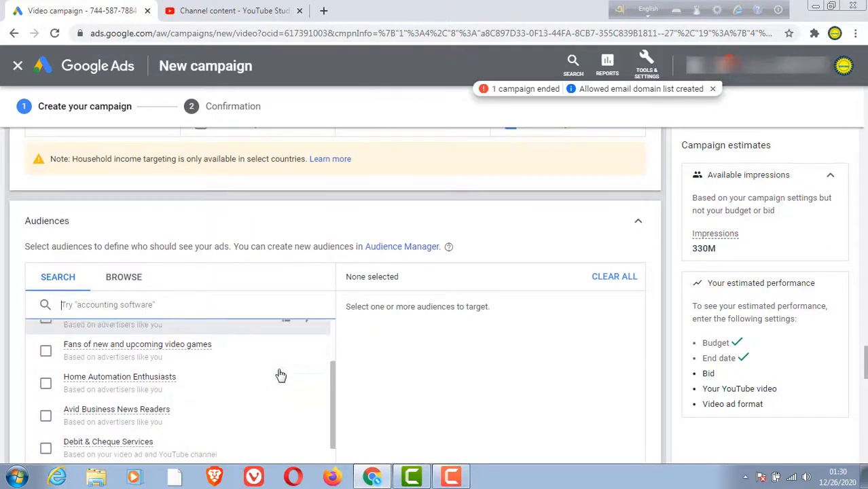
scroll(279, 367, "up", 5)
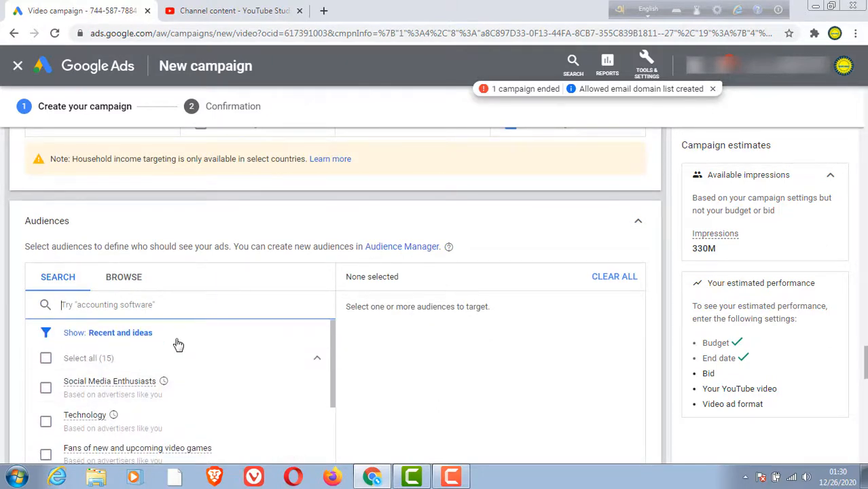
left_click(45, 388)
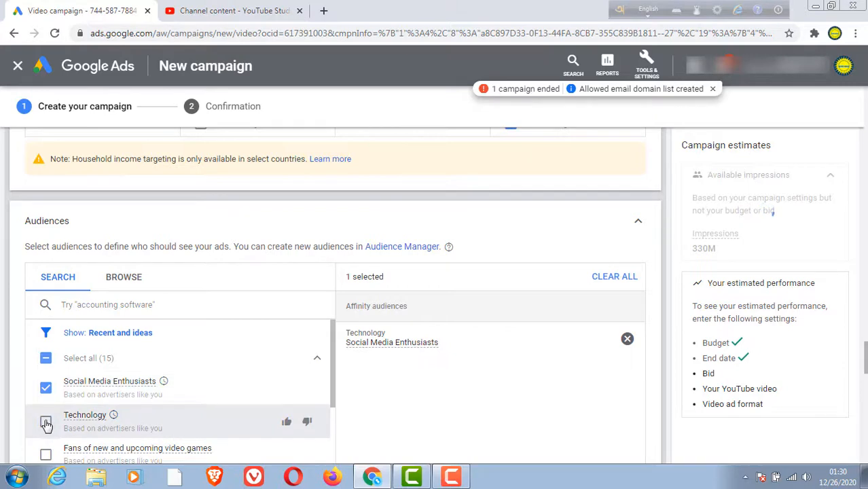
Step: Open the ad group's placement targeting and review the available placement types
scroll(288, 290, "down", 5)
scroll(315, 370, "down", 1)
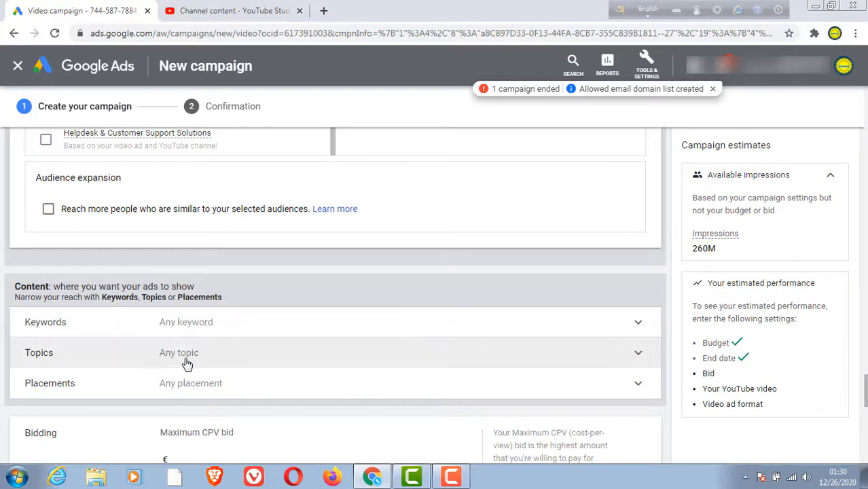
left_click(328, 382)
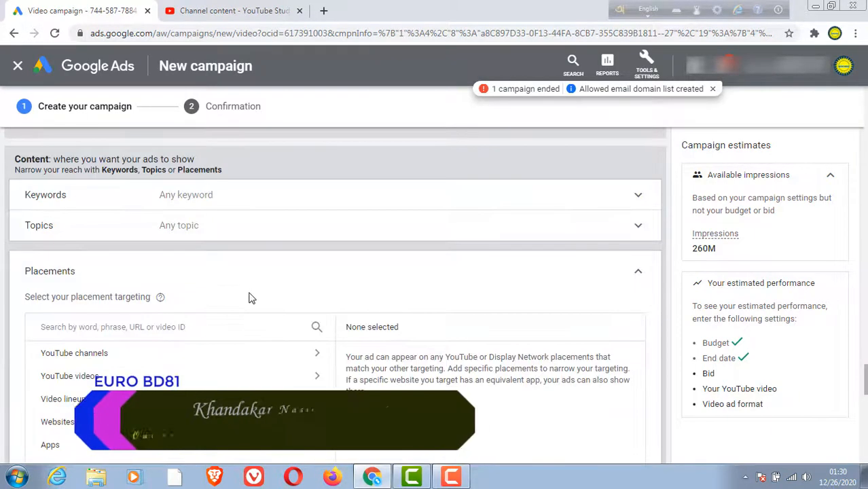
scroll(250, 298, "down", 5)
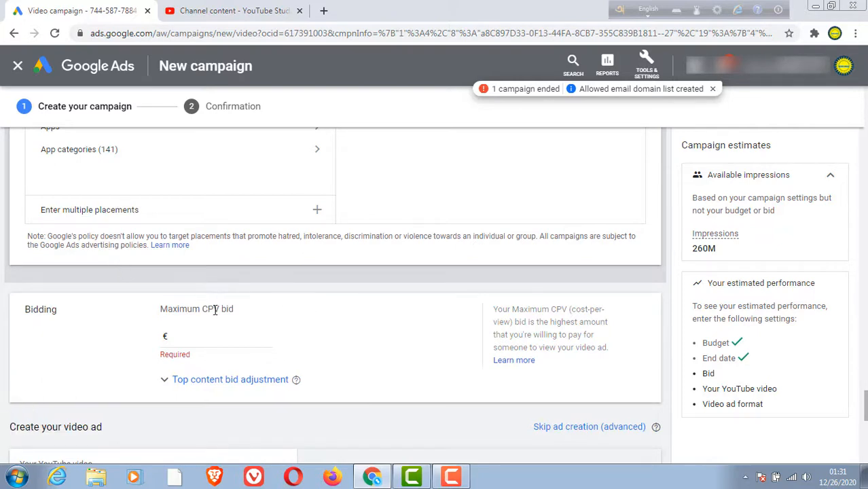
Step: Set the ad group's maximum CPV bid to €0.10
scroll(265, 331, "down", 1)
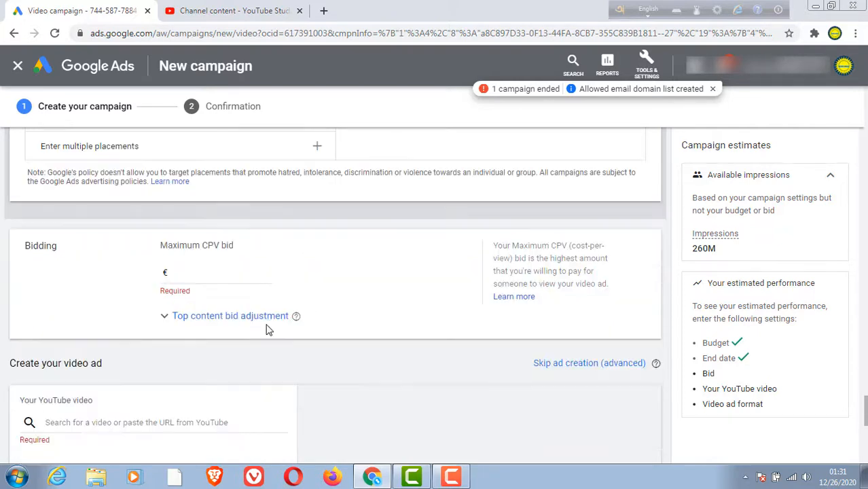
left_click(253, 278)
type("0.10")
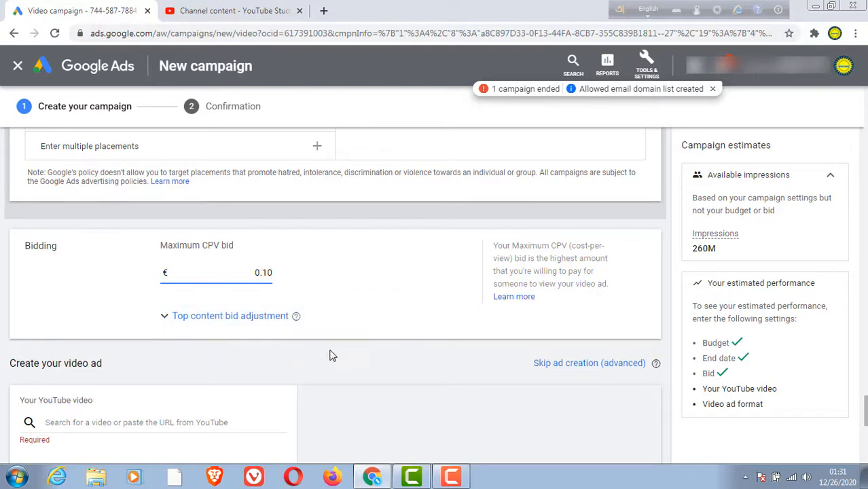
scroll(329, 354, "down", 1)
left_click(161, 295)
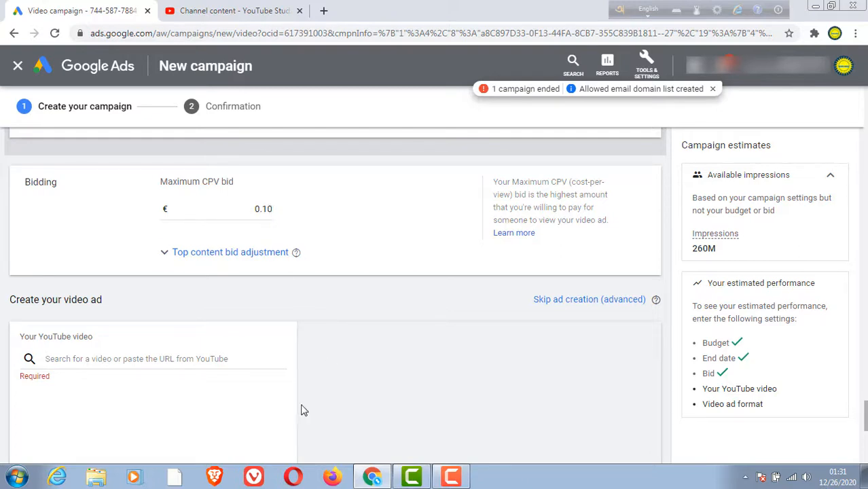
Step: Switch to YouTube Studio and copy the shareable link of the video "How to get a lost mobile back bangla"
scroll(285, 407, "down", 1)
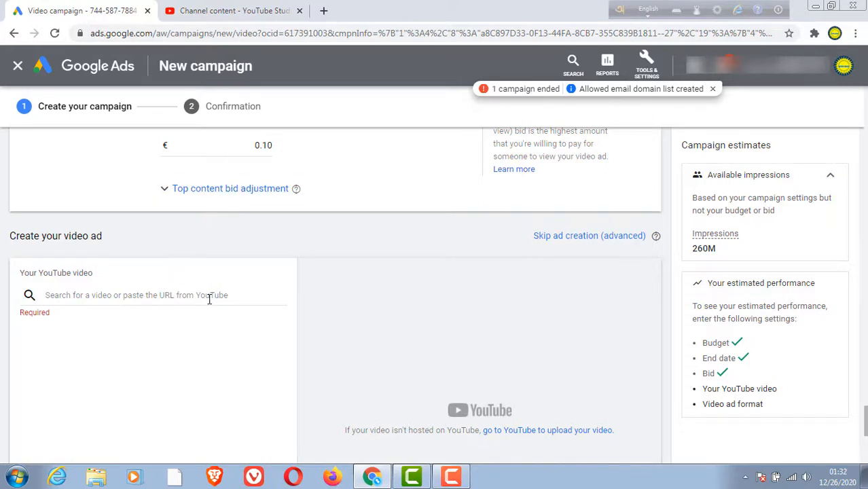
scroll(221, 307, "down", 2)
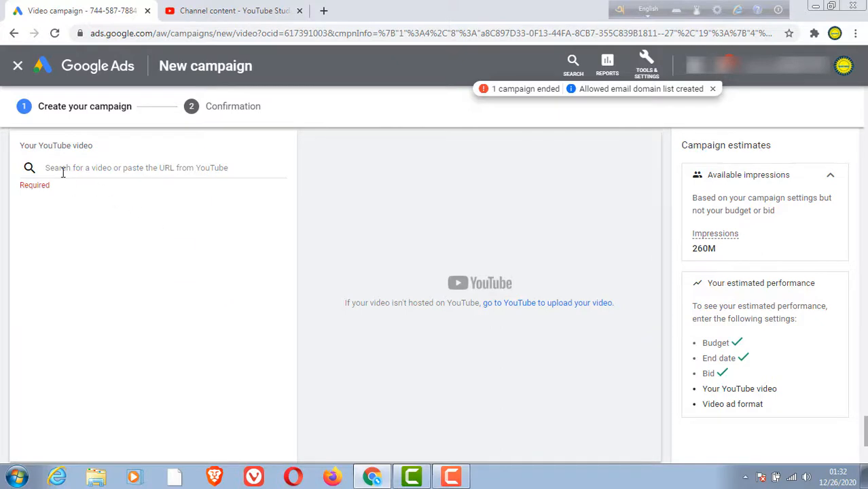
left_click(114, 167)
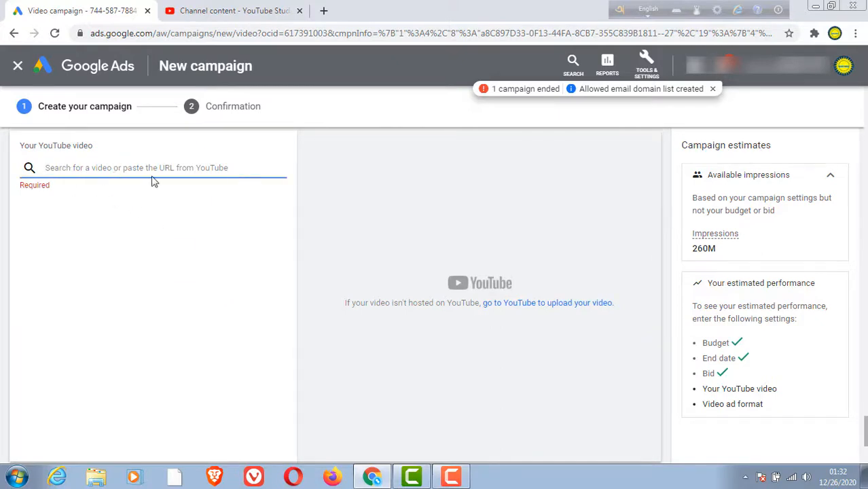
left_click(224, 11)
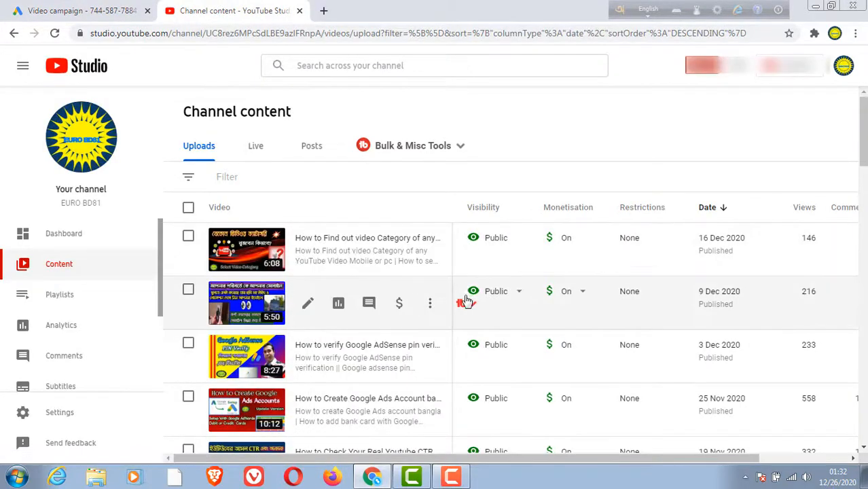
left_click(430, 306)
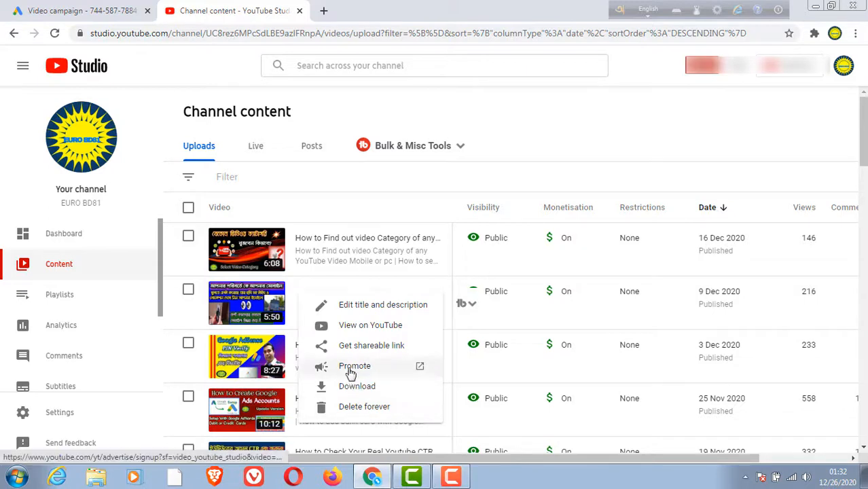
left_click(376, 346)
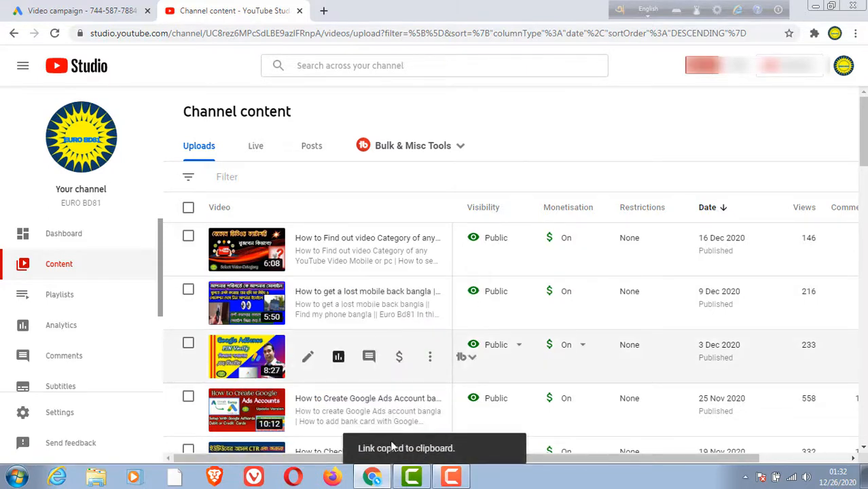
Step: Switch back to Google Ads, paste the copied link as the ad's YouTube video and choose the Video discovery ad format
left_click(68, 8)
right_click(76, 165)
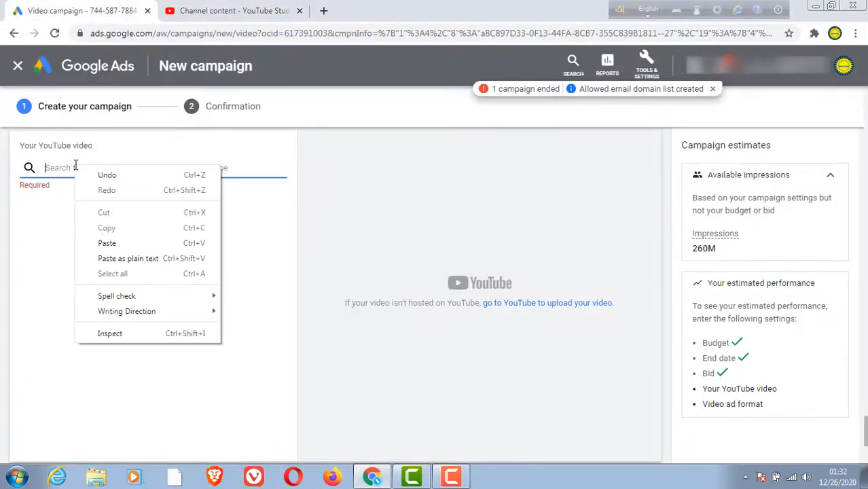
left_click(80, 241)
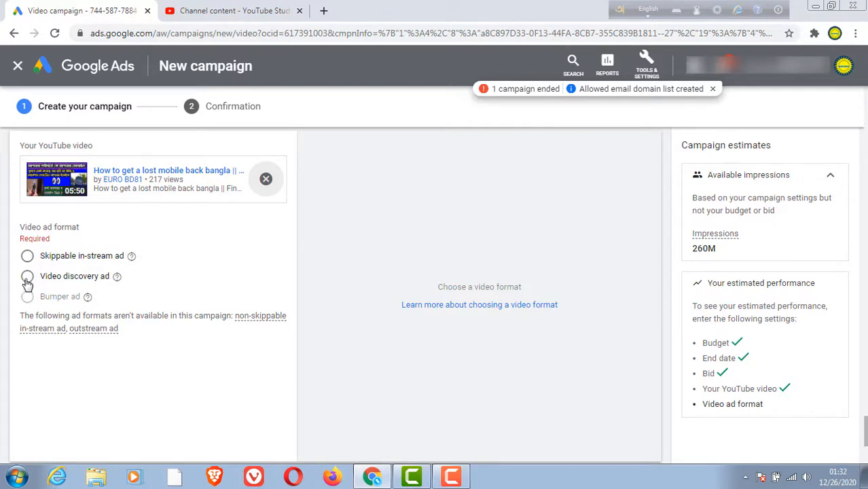
left_click(27, 277)
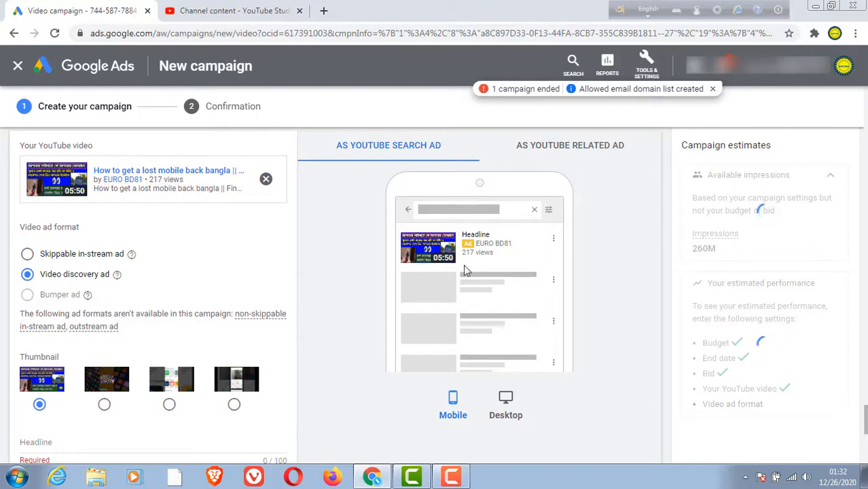
Step: Fill in the video ad's Description 1 with "lost", Description 2 with "mobile" and the ad name with "back"
scroll(285, 272, "down", 1)
scroll(286, 272, "down", 1)
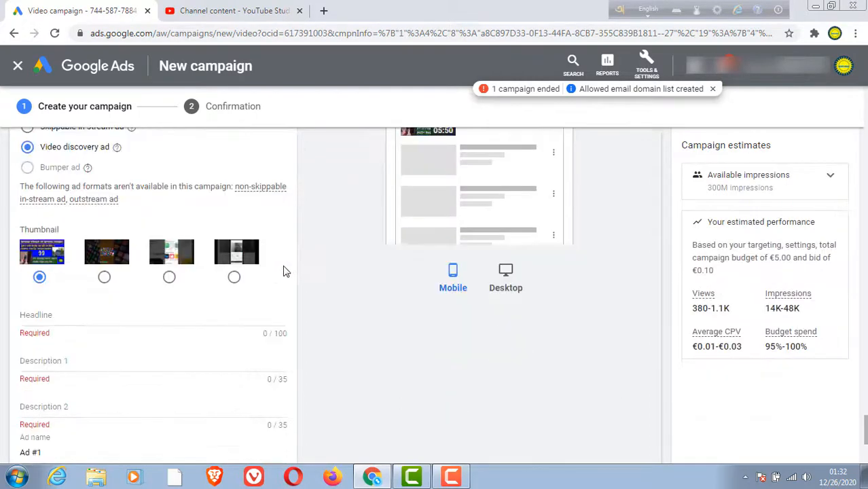
scroll(285, 272, "down", 1)
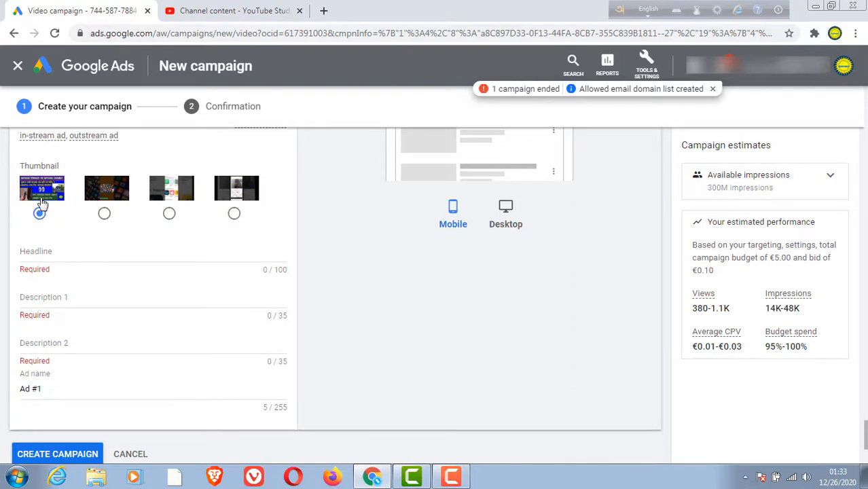
left_click(75, 296)
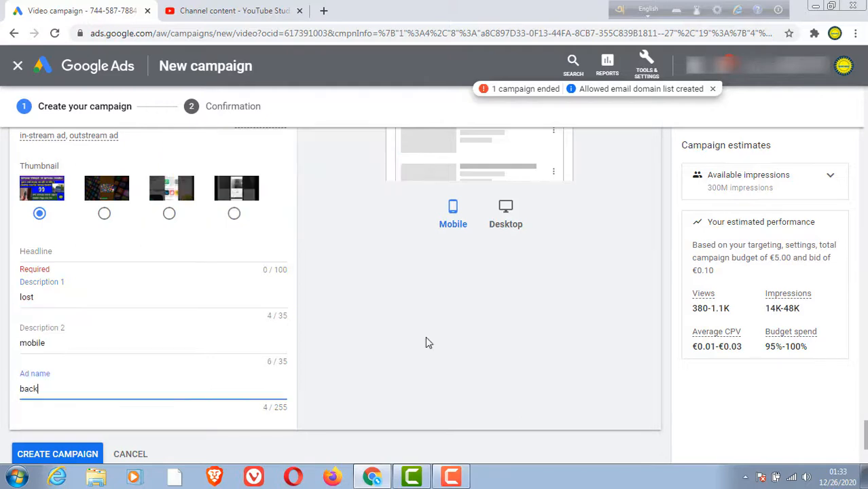
scroll(425, 336, "down", 2)
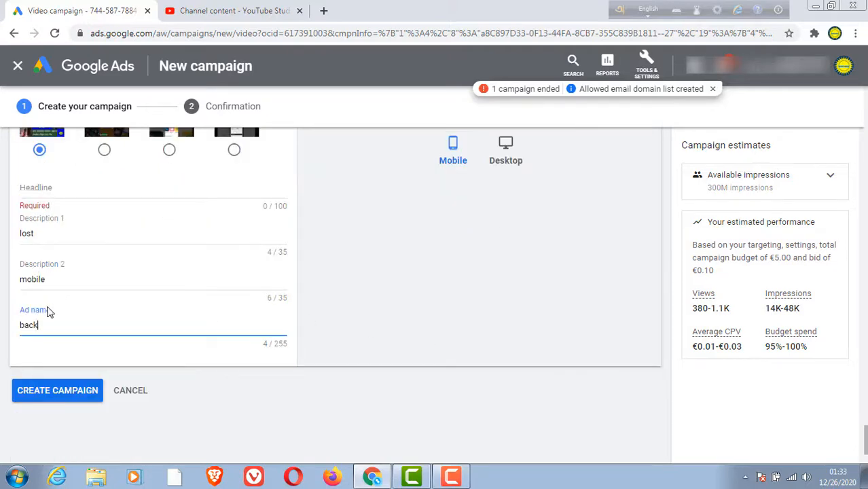
scroll(205, 305, "down", 2)
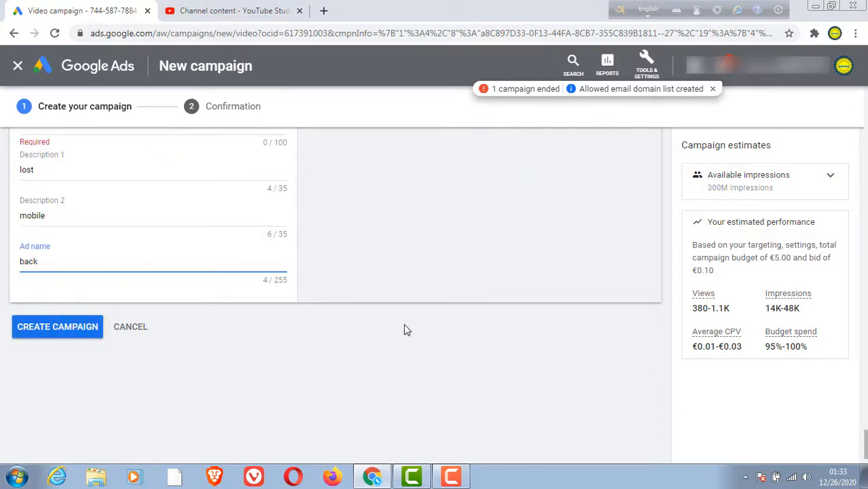
Step: Review the bid and performance estimates, create the campaign and continue to its ads overview to check the ad's review status
scroll(403, 324, "up", 5)
scroll(297, 300, "up", 4)
scroll(187, 242, "up", 5)
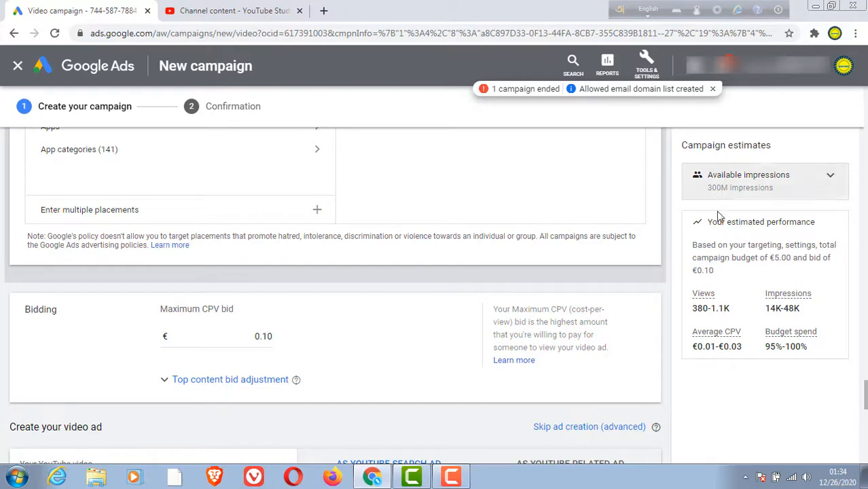
scroll(459, 348, "down", 1)
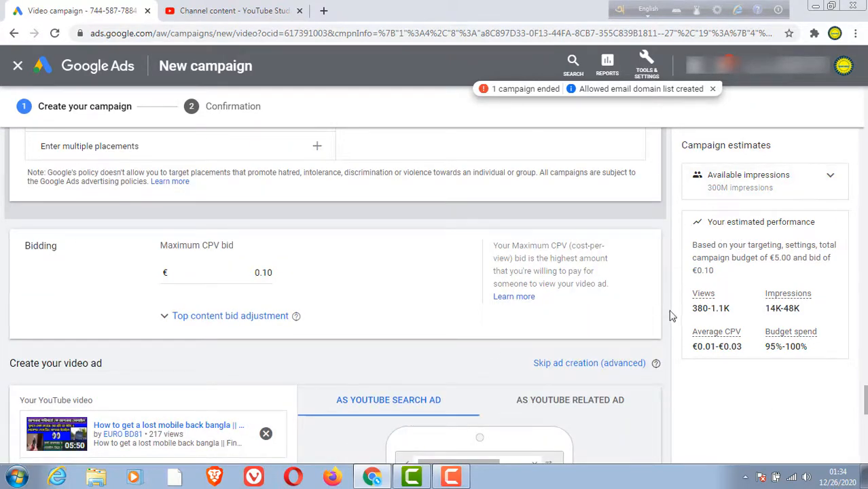
scroll(309, 289, "down", 10)
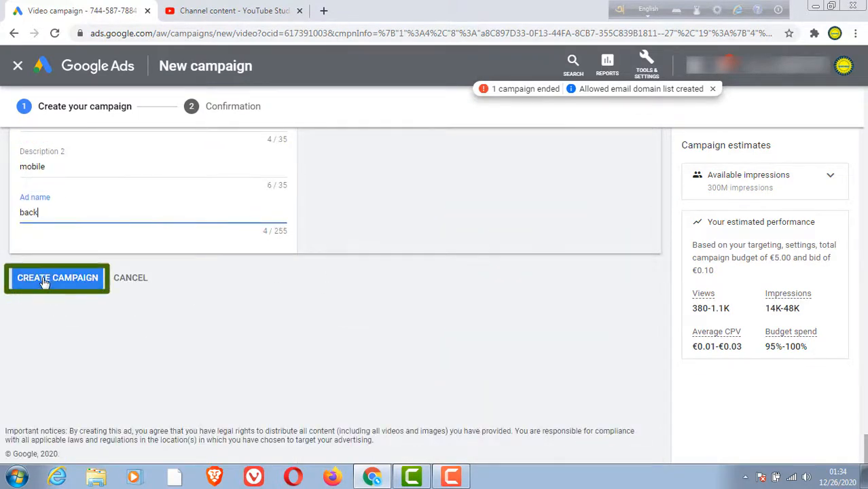
left_click(43, 282)
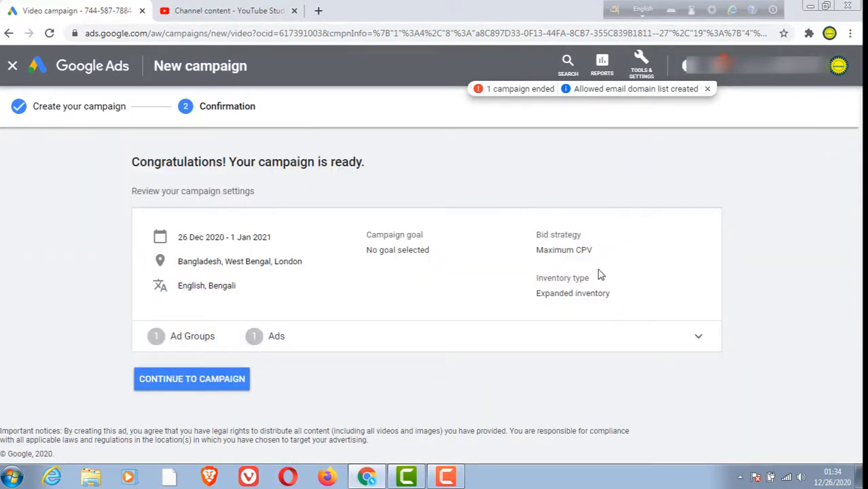
left_click(218, 382)
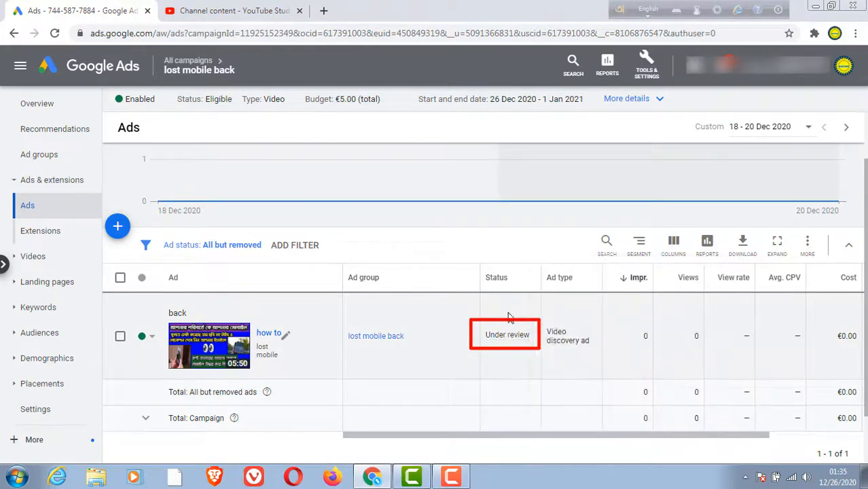
mouse_move(513, 342)
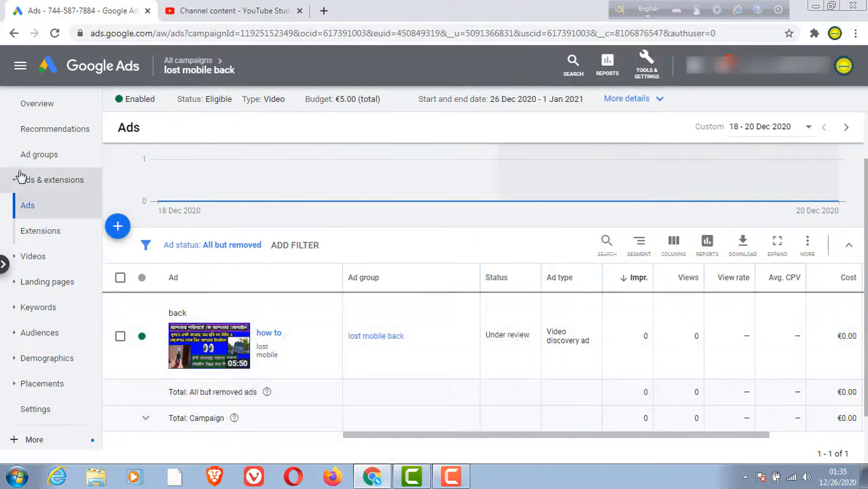
Step: Open the campaign's ad groups and save the "lost mobile back" ad group's maximum CPV as €0.10
left_click(38, 157)
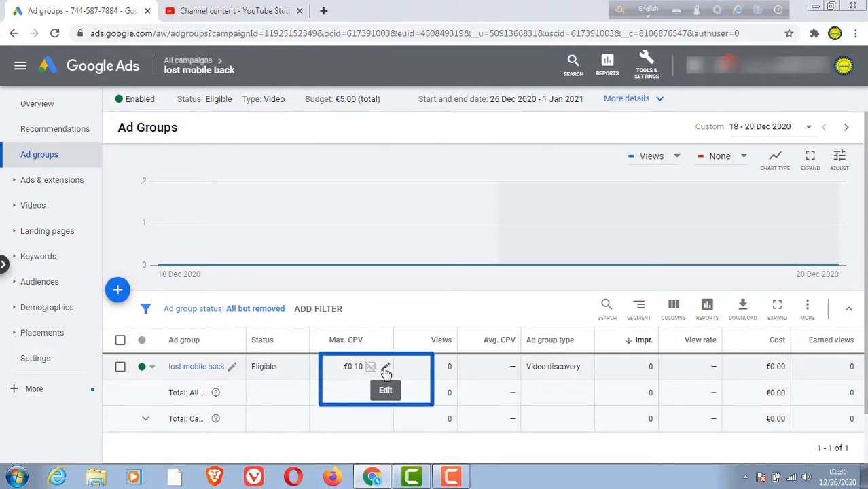
left_click(385, 367)
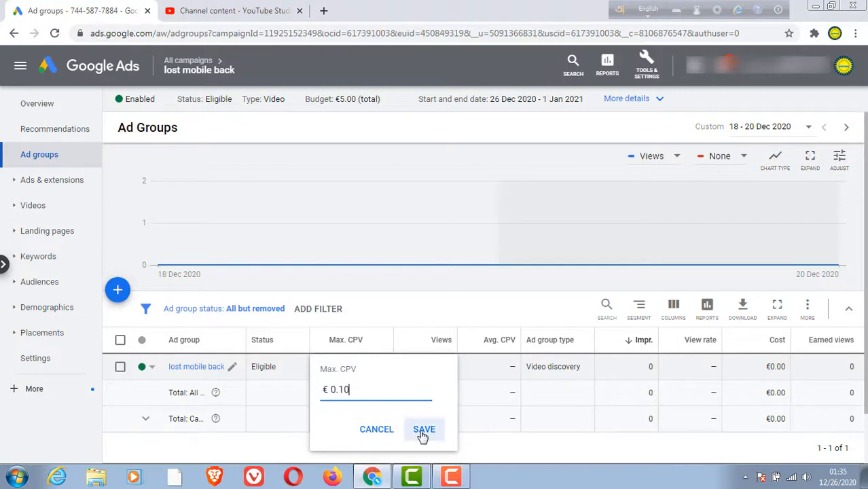
key("Return")
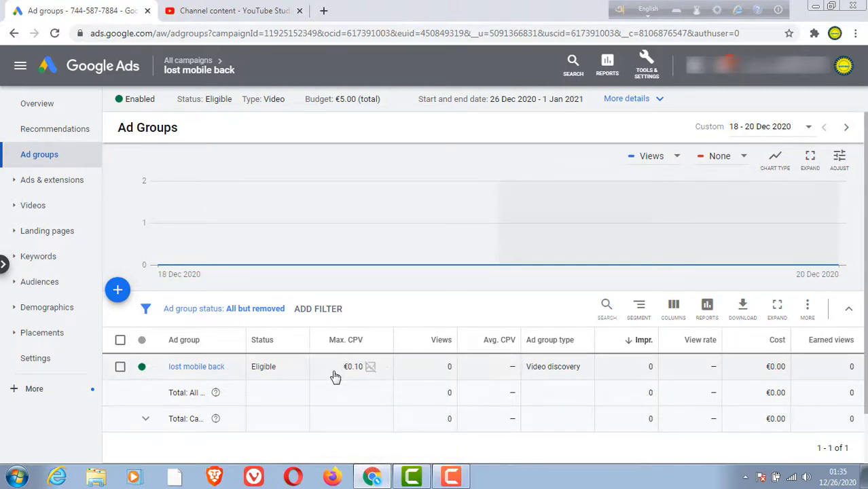
scroll(504, 381, "down", 1)
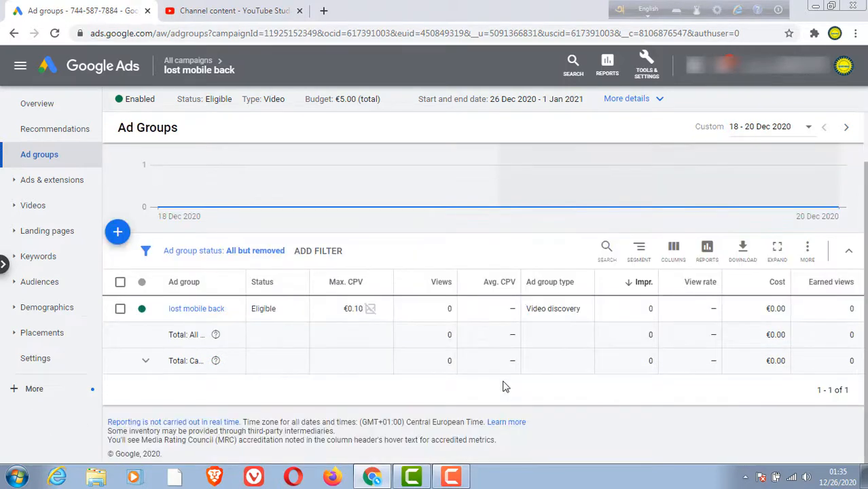